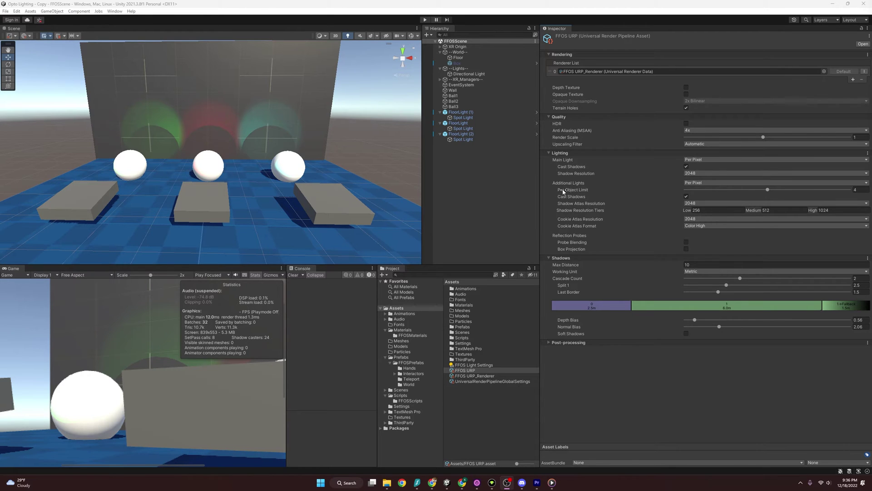
In the FFOS URP asset, set the additional lights' Per Object Limit to 0 and back to 4, and switch their Cast Shadows off and on.
{"action": "mouse_move", "coordinate": [564, 191]}
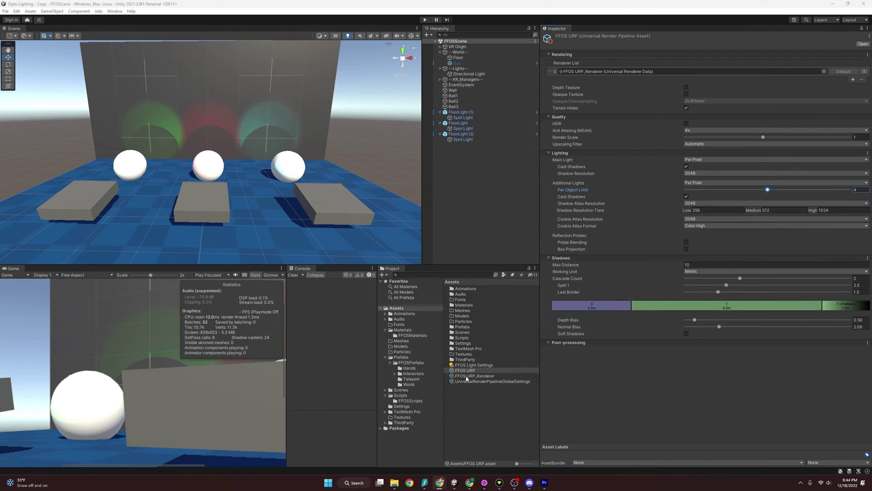
{"action": "left_click", "coordinate": [469, 376]}
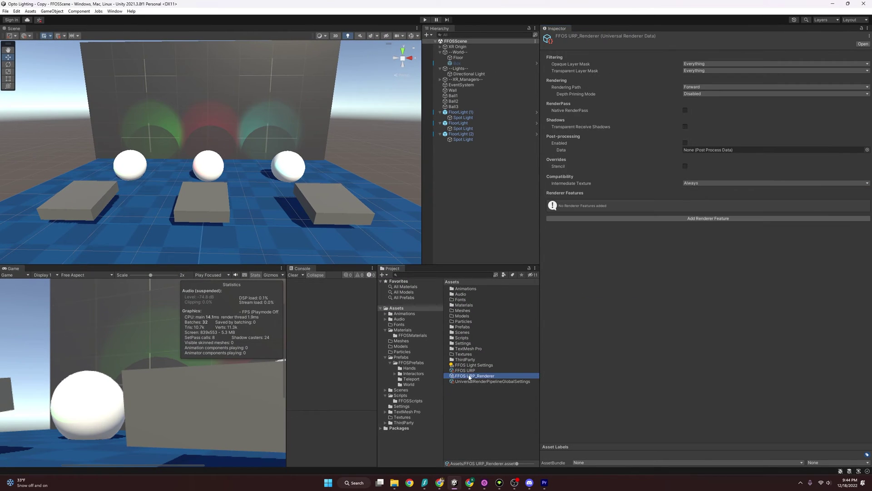
{"action": "left_click", "coordinate": [468, 371]}
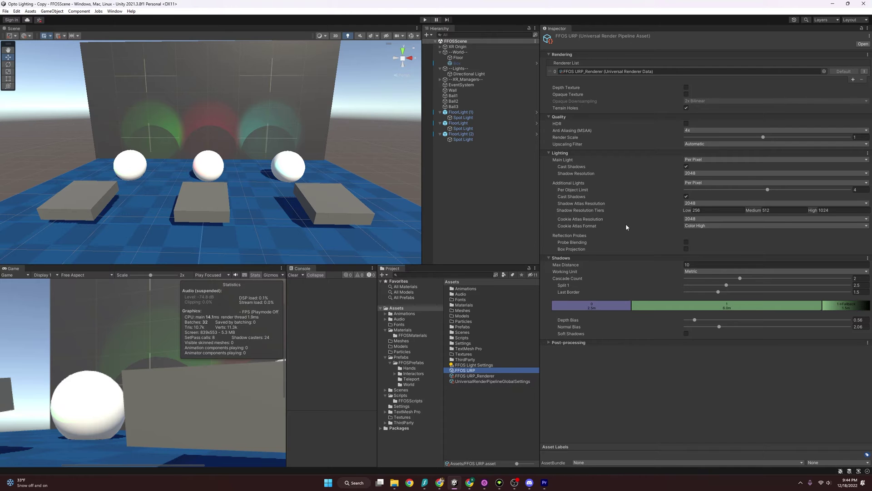
{"action": "left_click_drag", "start_coordinate": [768, 189], "coordinate": [684, 190]}
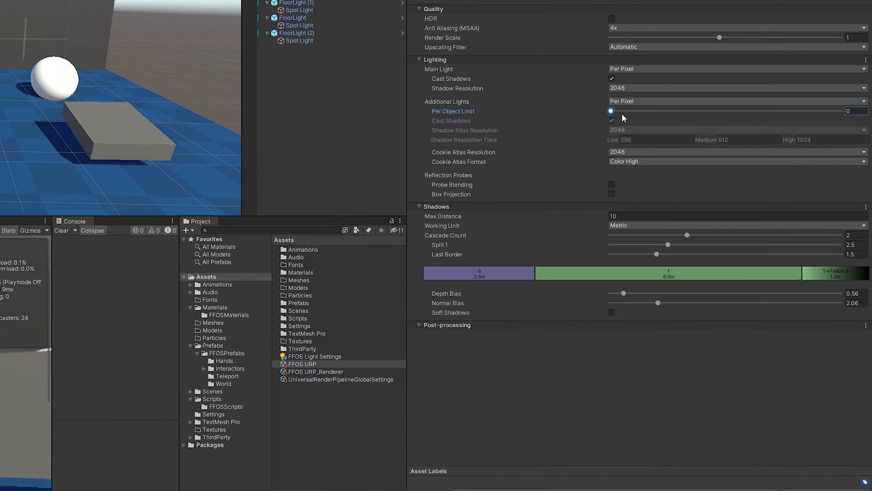
{"action": "left_click_drag", "start_coordinate": [606, 114], "coordinate": [708, 115]}
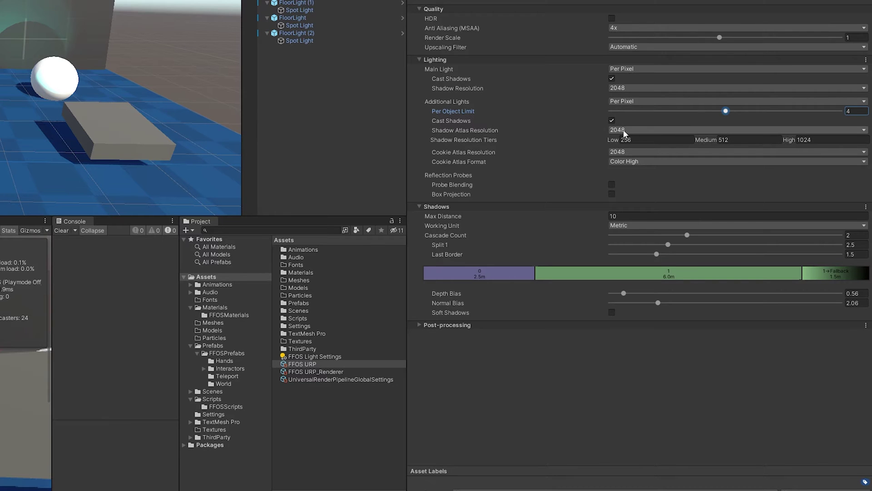
{"action": "left_click", "coordinate": [611, 120]}
{"action": "left_click", "coordinate": [612, 121]}
Set the Main Light to Disabled and back to Per Pixel, keeping its Shadow Resolution at 2048.
{"action": "left_click", "coordinate": [647, 69]}
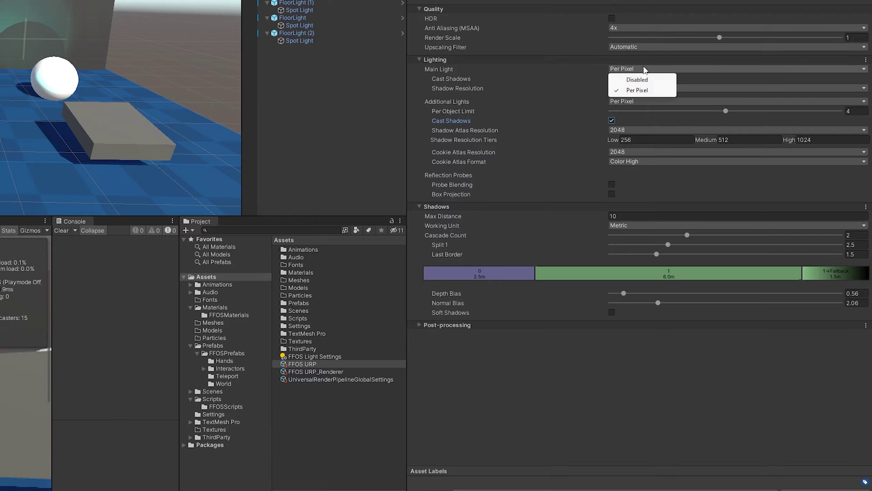
{"action": "left_click", "coordinate": [637, 79]}
{"action": "left_click", "coordinate": [643, 69]}
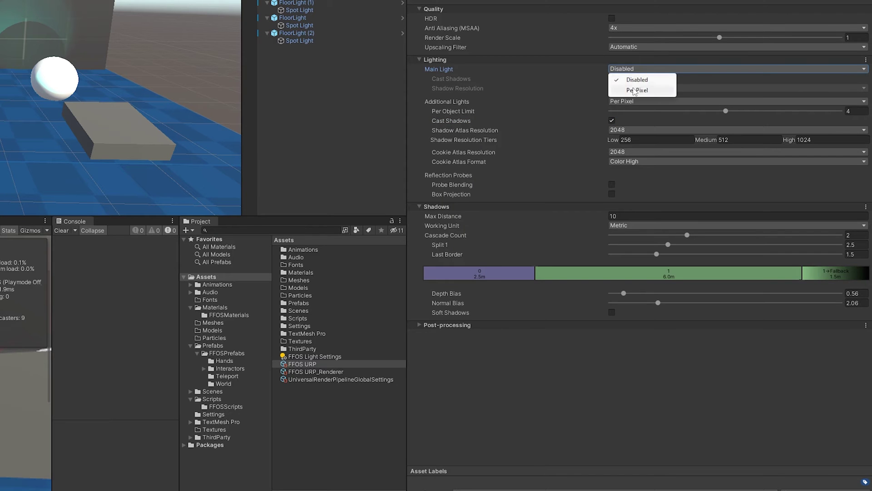
{"action": "left_click", "coordinate": [637, 90]}
{"action": "left_click", "coordinate": [654, 88]}
{"action": "left_click", "coordinate": [672, 81]}
Set Additional Lights to Disabled and back to Per Pixel in the render pipeline asset.
{"action": "left_click", "coordinate": [664, 101]}
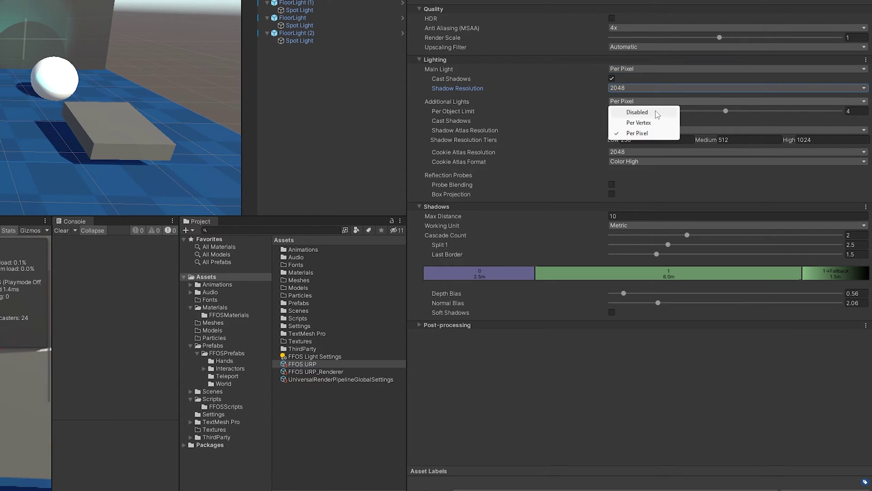
{"action": "left_click", "coordinate": [655, 112]}
{"action": "left_click", "coordinate": [653, 103]}
{"action": "left_click", "coordinate": [656, 133]}
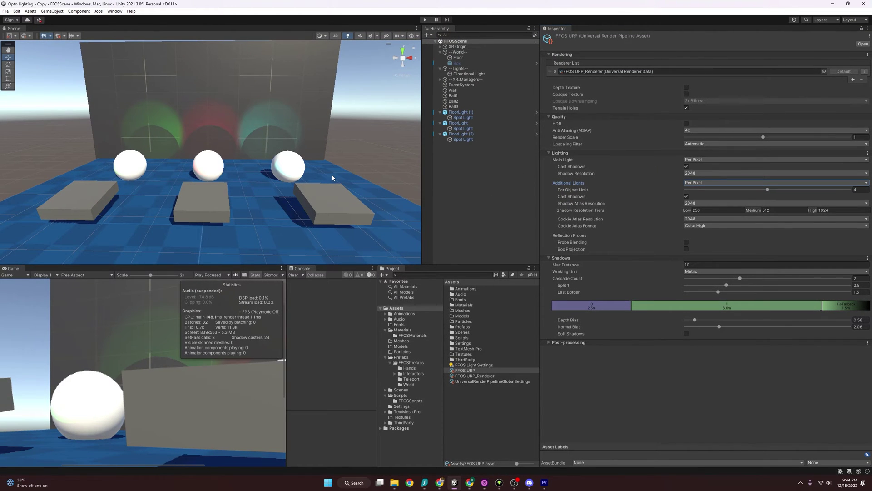
Clean the GI cache in the editor preferences and close the preferences.
{"action": "left_click", "coordinate": [16, 11]}
{"action": "mouse_move", "coordinate": [56, 279]}
{"action": "left_click", "coordinate": [50, 241]}
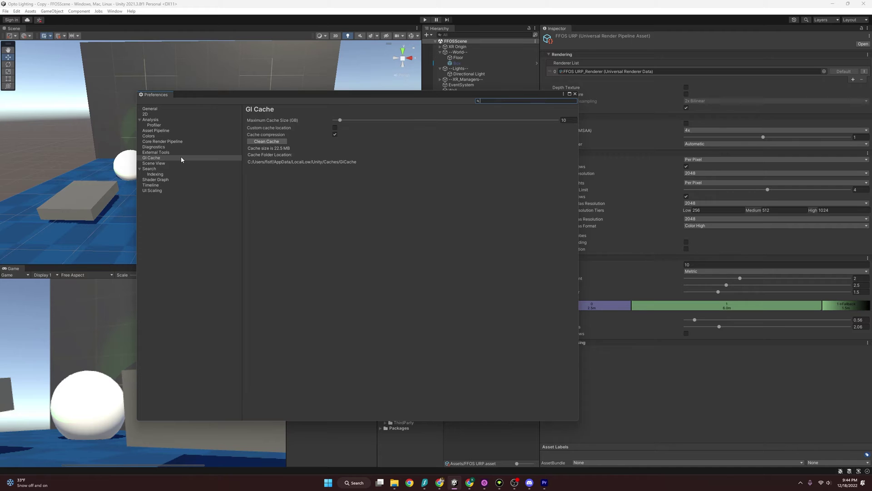
{"action": "left_click", "coordinate": [266, 142]}
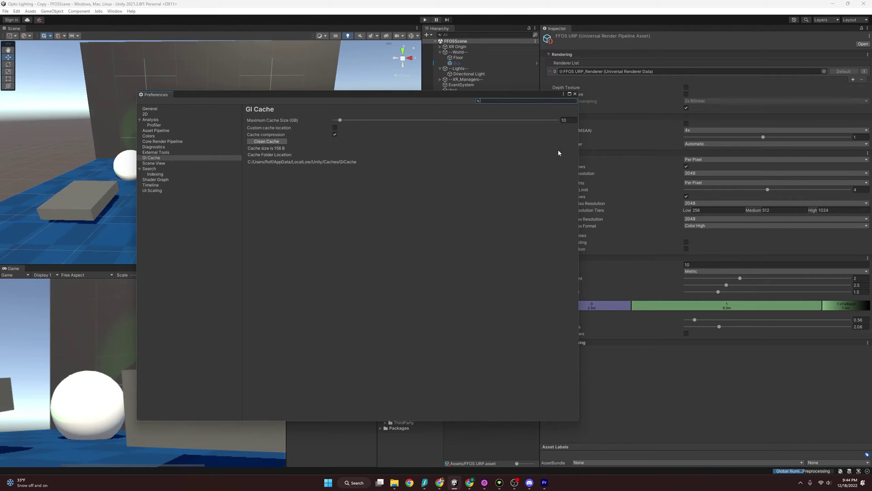
{"action": "left_click", "coordinate": [575, 94]}
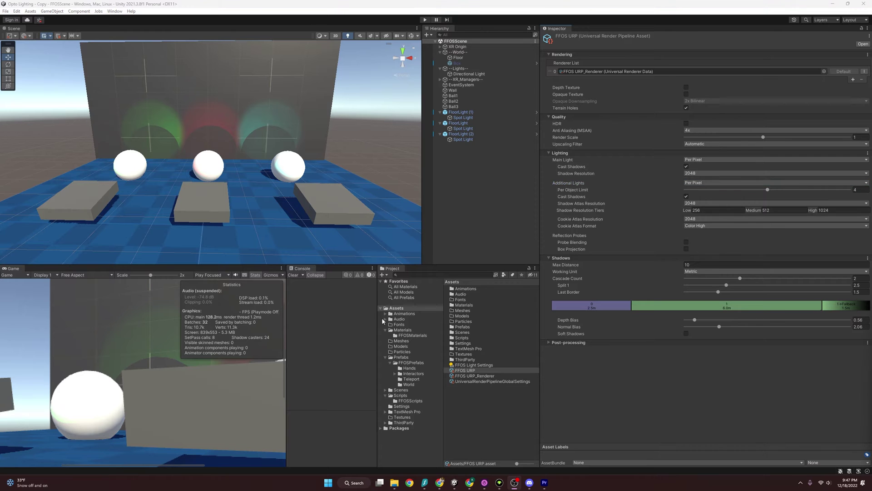
Select the FFOS URP asset and switch its Main Light to Disabled and back to Per Pixel.
{"action": "left_click_drag", "start_coordinate": [375, 227], "coordinate": [334, 210], "text": "alt"}
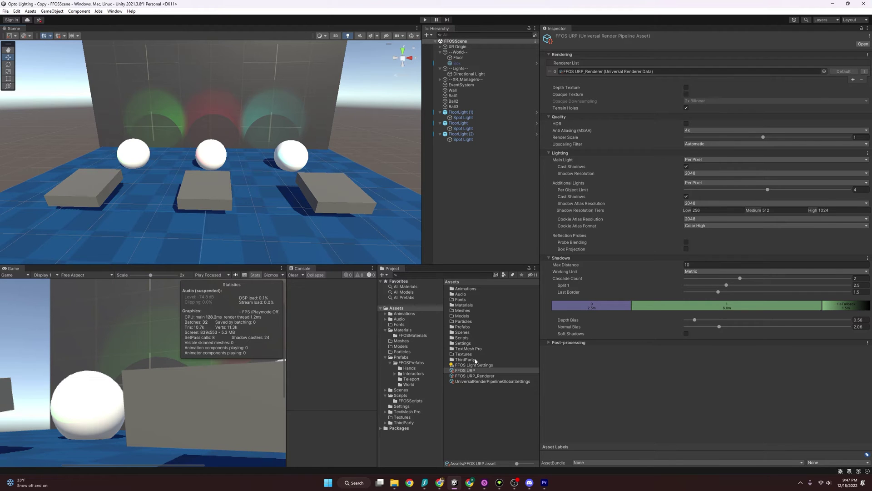
{"action": "left_click", "coordinate": [465, 371]}
{"action": "key", "text": "Return"}
{"action": "left_click", "coordinate": [698, 159]}
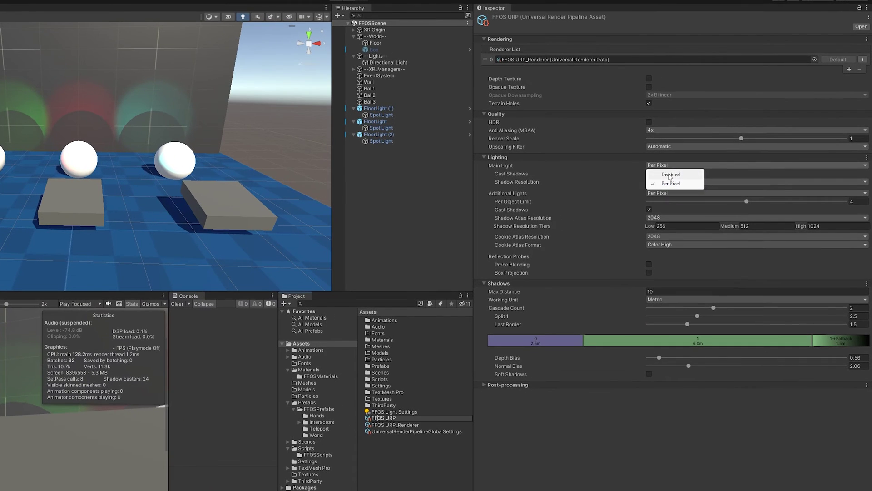
{"action": "left_click", "coordinate": [669, 175]}
{"action": "left_click", "coordinate": [667, 165]}
{"action": "left_click", "coordinate": [668, 183]}
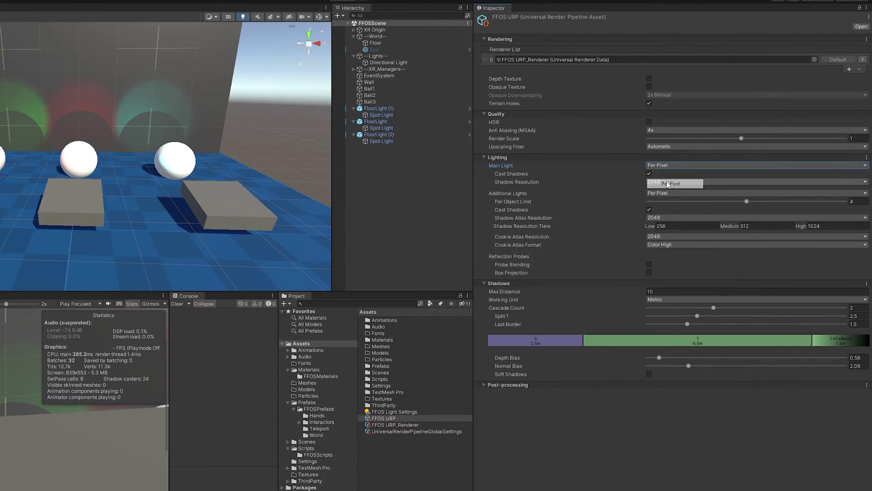
Inspect the Directional Light, and try the FFOS URP asset's Main Light as Disabled, returning it to Per Pixel.
{"action": "left_click", "coordinate": [380, 62]}
{"action": "mouse_move", "coordinate": [150, 176]}
{"action": "right_mouse_down"}
{"action": "mouse_move", "coordinate": [127, 115]}
{"action": "mouse_move", "coordinate": [146, 91]}
{"action": "mouse_move", "coordinate": [193, 127]}
{"action": "mouse_move", "coordinate": [154, 166]}
{"action": "right_mouse_up"}
{"action": "left_click", "coordinate": [384, 418]}
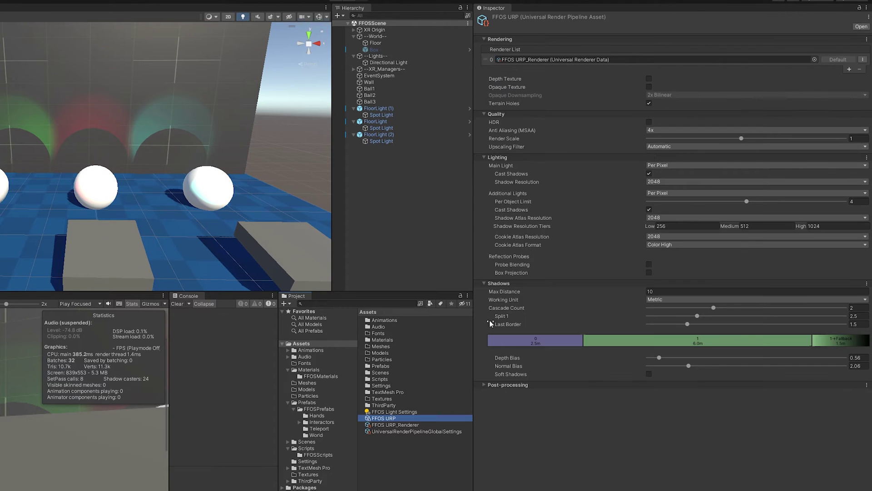
{"action": "left_click", "coordinate": [665, 166]}
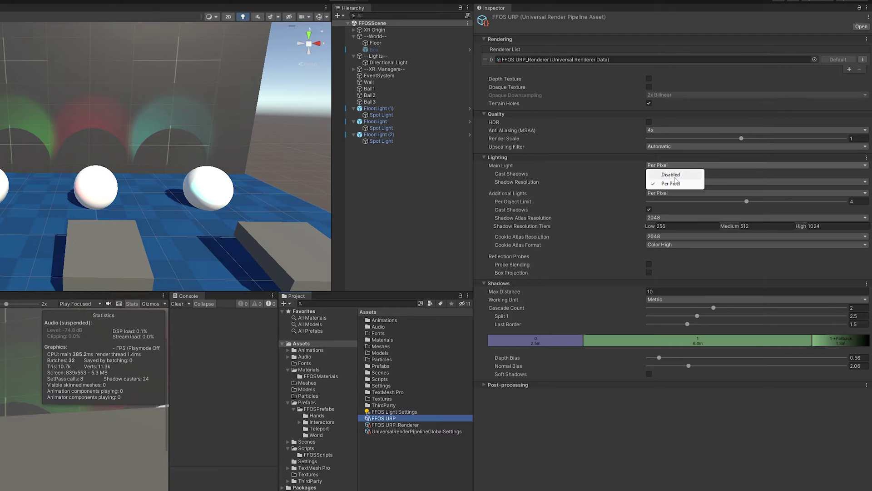
{"action": "left_click", "coordinate": [671, 174]}
{"action": "left_click", "coordinate": [664, 165]}
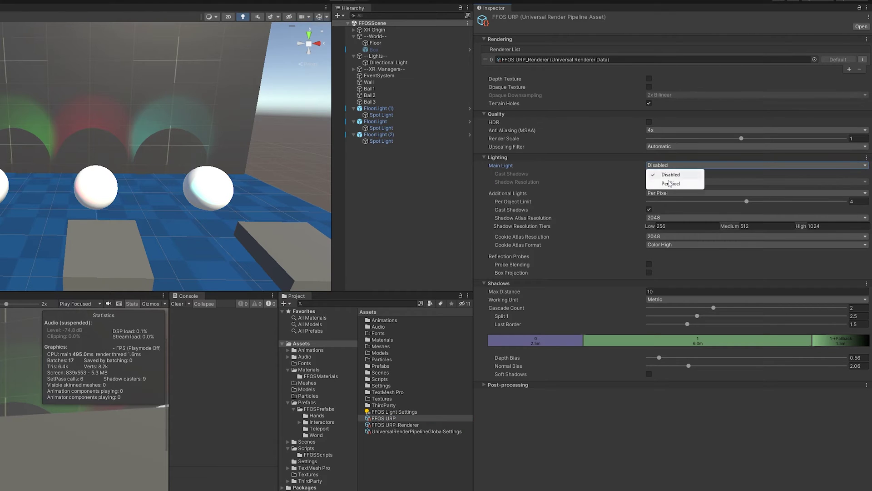
{"action": "left_click", "coordinate": [670, 183]}
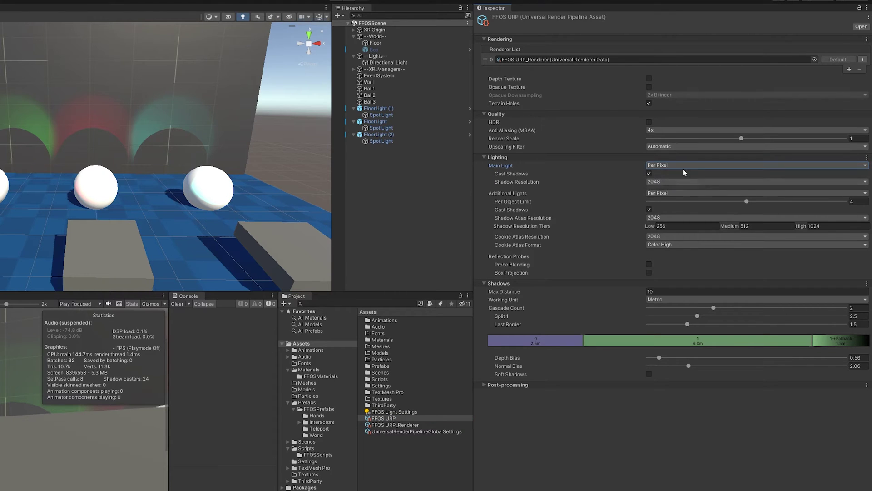
Switch the main light's Cast Shadows off and on, and try a Shadow Resolution of 1024, returning it to 2048.
{"action": "left_click", "coordinate": [650, 173]}
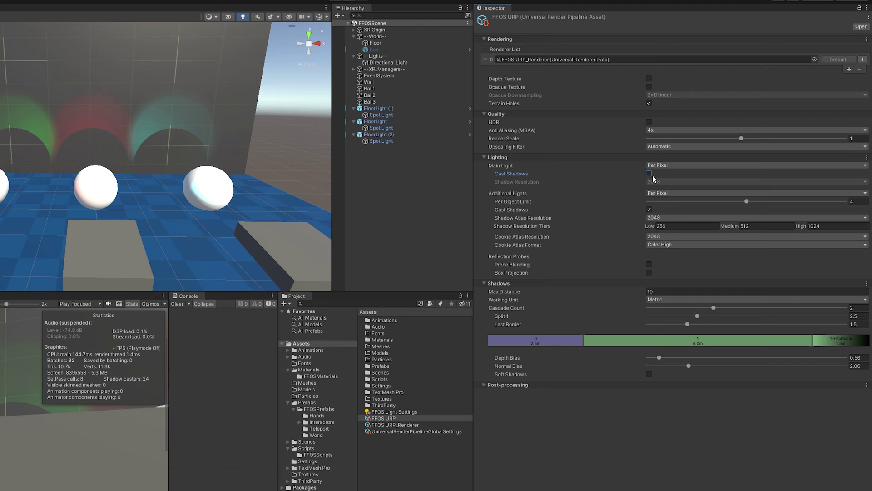
{"action": "left_click", "coordinate": [650, 174]}
{"action": "left_click", "coordinate": [666, 182]}
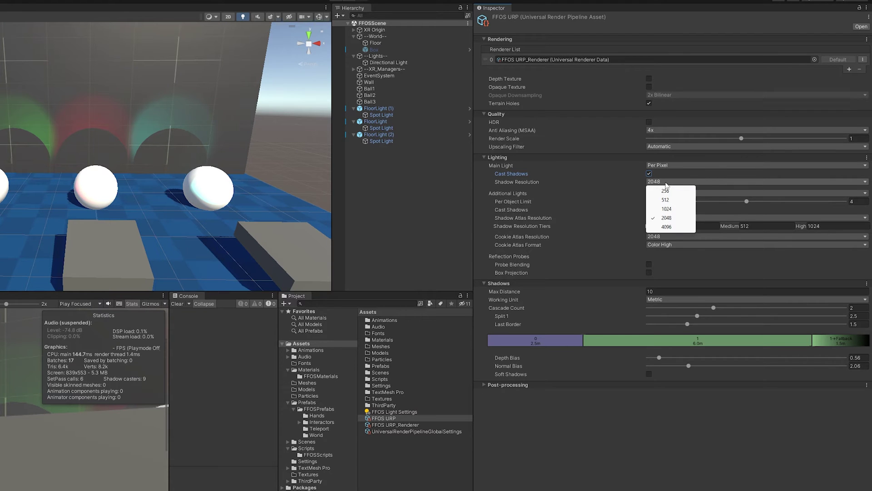
{"action": "left_click", "coordinate": [666, 209]}
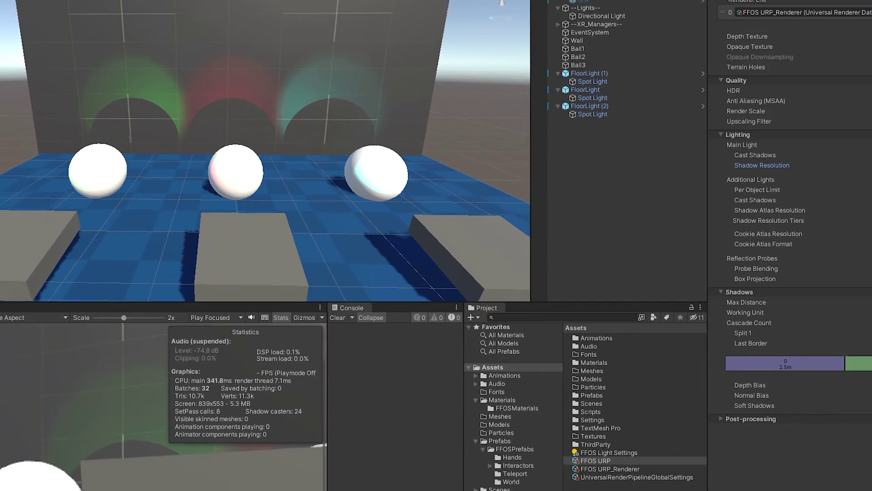
{"action": "left_click", "coordinate": [699, 203]}
{"action": "left_click", "coordinate": [698, 206]}
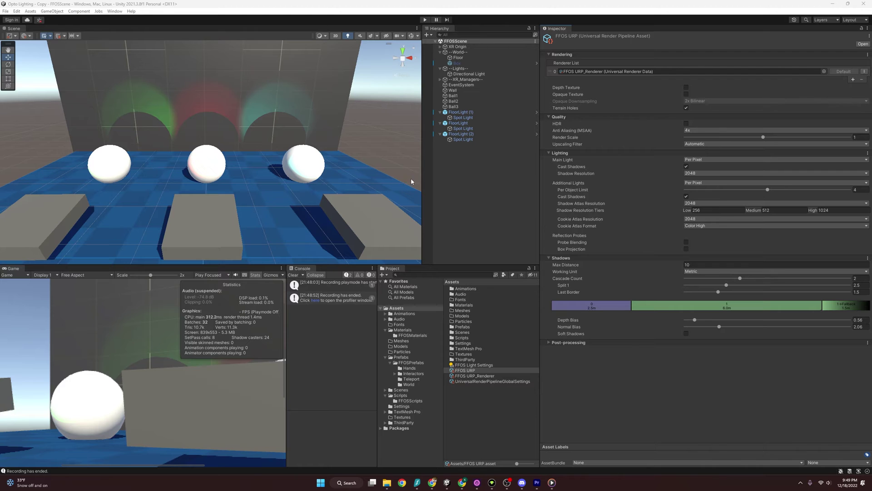
Inspect the spot lights under FloorLight and FloorLight (2), and try the FFOS URP asset's Additional Lights as Disabled and Per Vertex, returning to Per Pixel.
{"action": "left_click", "coordinate": [463, 128]}
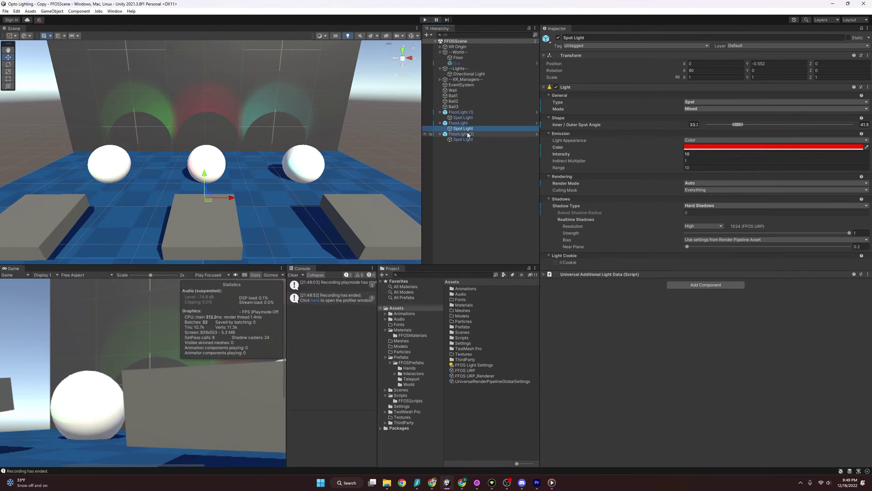
{"action": "left_click", "coordinate": [464, 139]}
{"action": "left_click", "coordinate": [465, 370]}
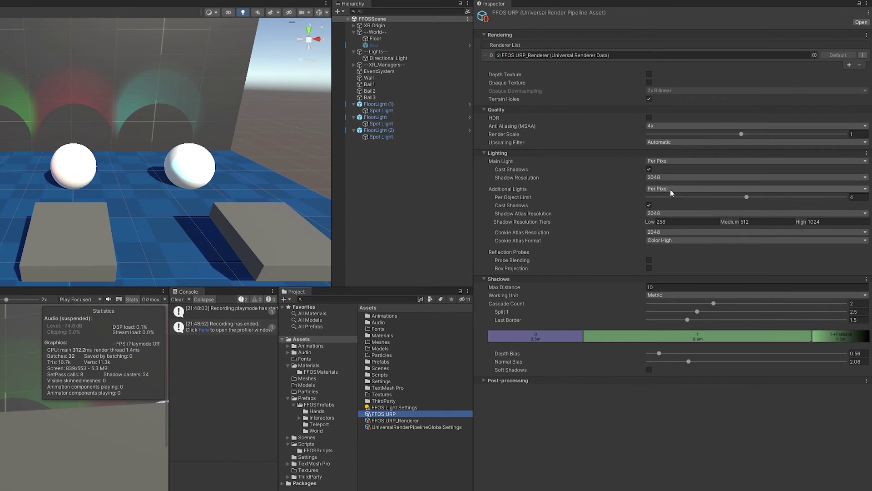
{"action": "left_click", "coordinate": [703, 184]}
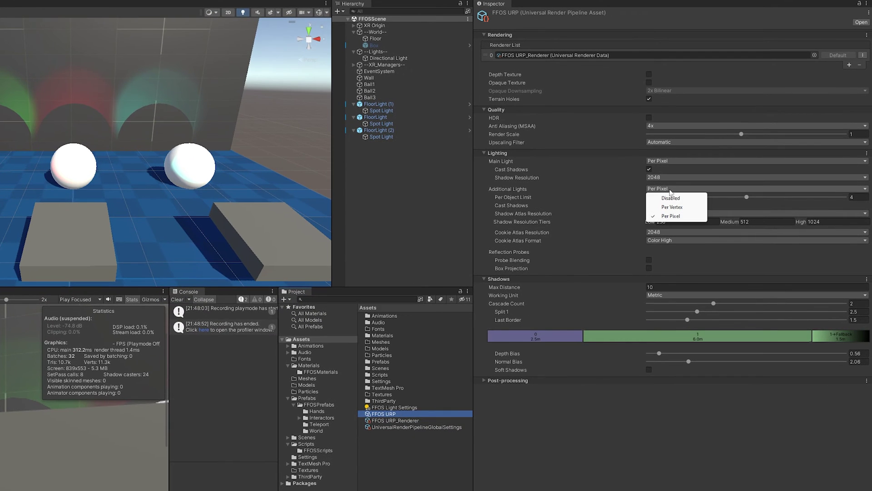
{"action": "left_click", "coordinate": [685, 198]}
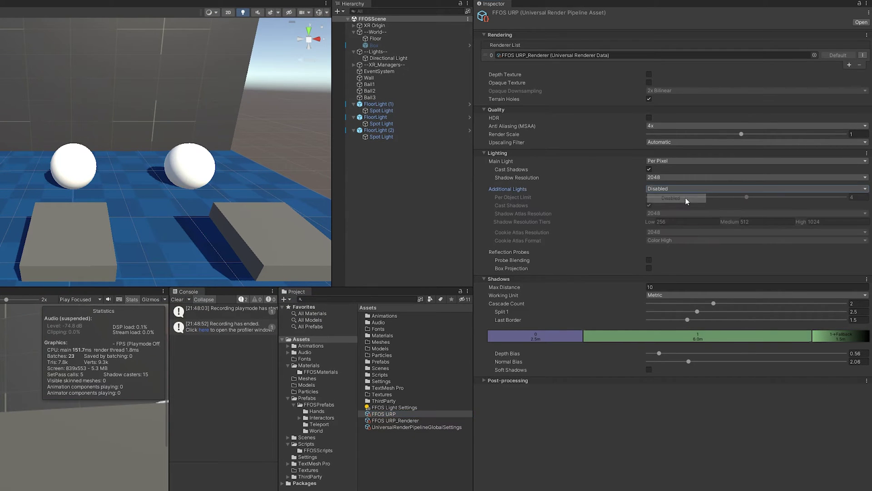
{"action": "left_click", "coordinate": [685, 189]}
{"action": "left_click", "coordinate": [685, 208]}
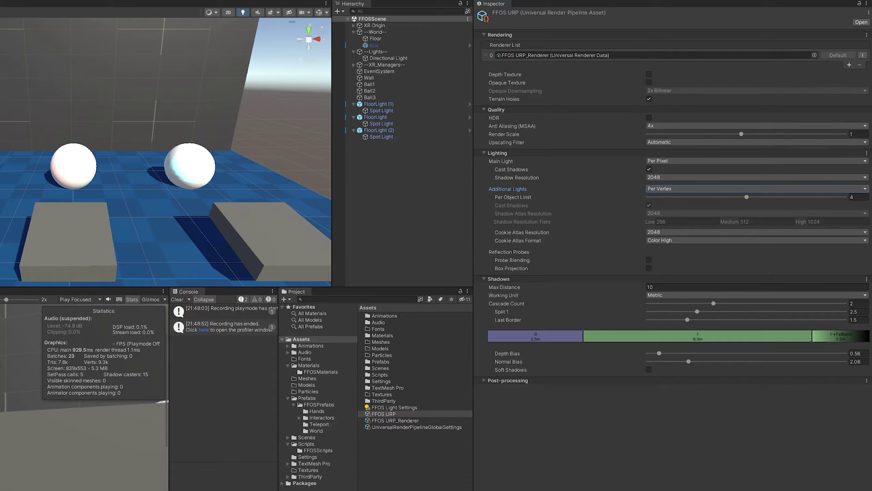
{"action": "left_click", "coordinate": [679, 189]}
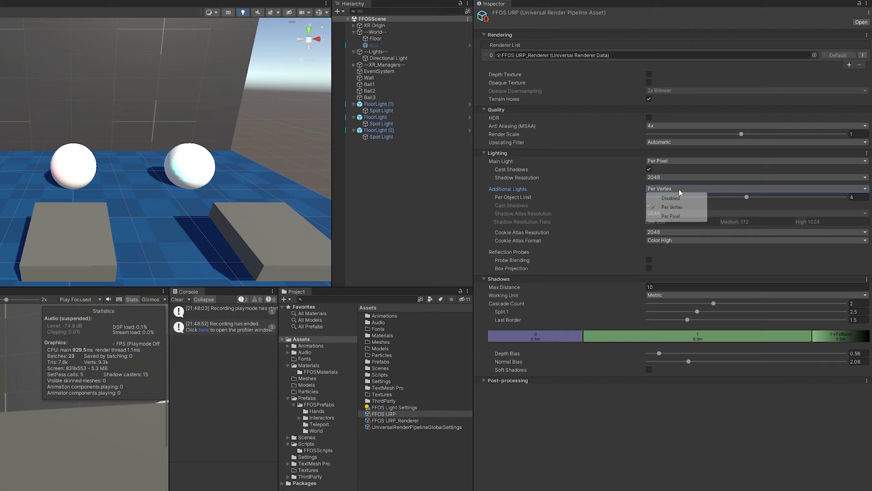
{"action": "left_click", "coordinate": [677, 217]}
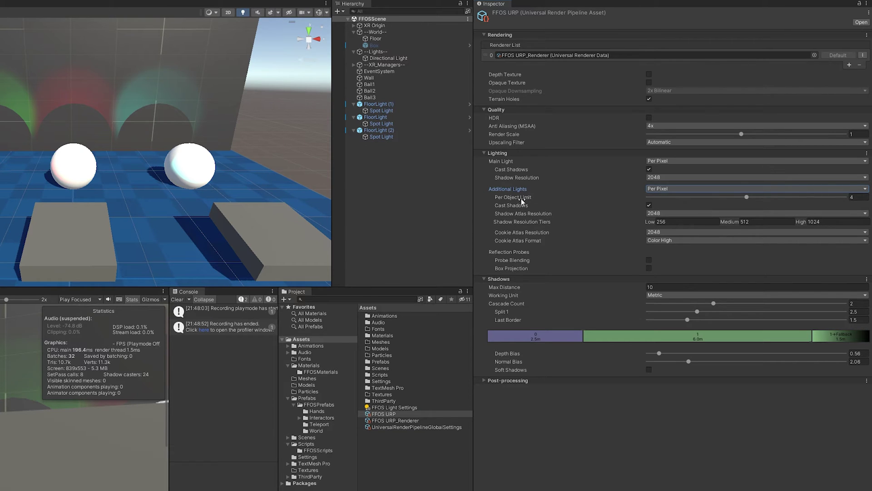
Vary the additional lights' Per Object Limit and return it to 4, and switch their Cast Shadows off and on.
{"action": "left_click", "coordinate": [745, 198]}
{"action": "left_click_drag", "start_coordinate": [715, 200], "coordinate": [765, 199]}
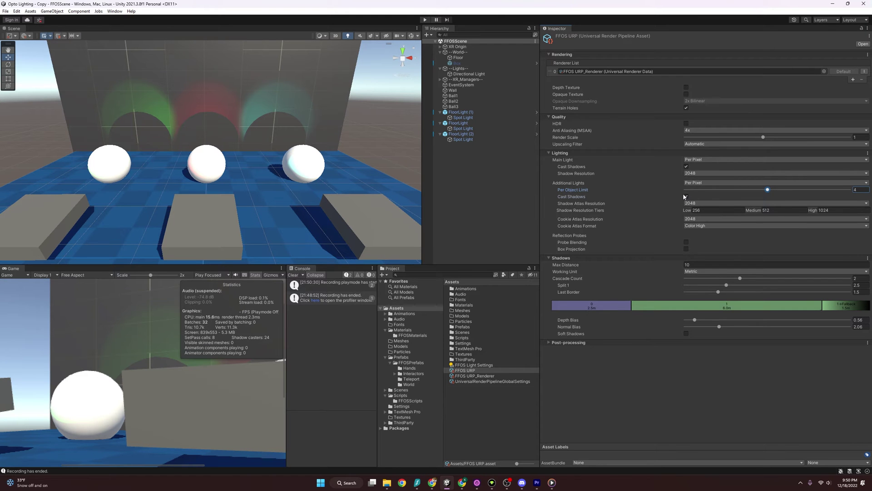
{"action": "left_click", "coordinate": [686, 196]}
{"action": "left_click", "coordinate": [694, 203]}
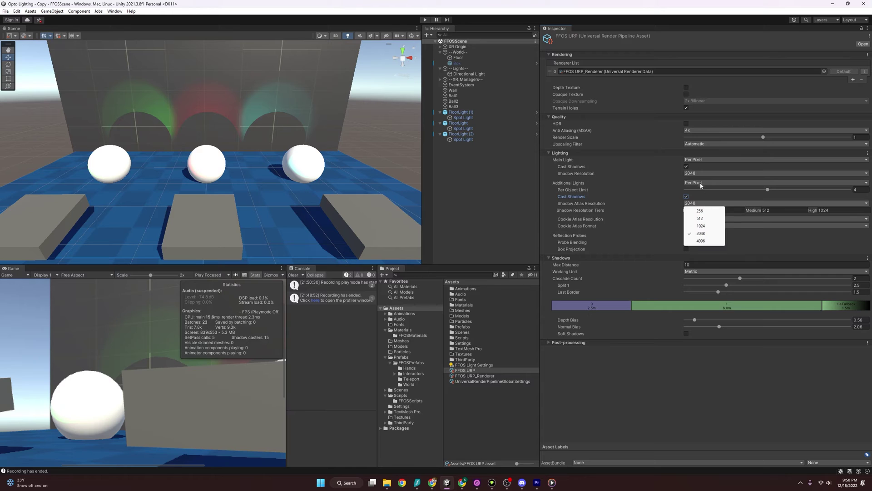
{"action": "left_click", "coordinate": [720, 200]}
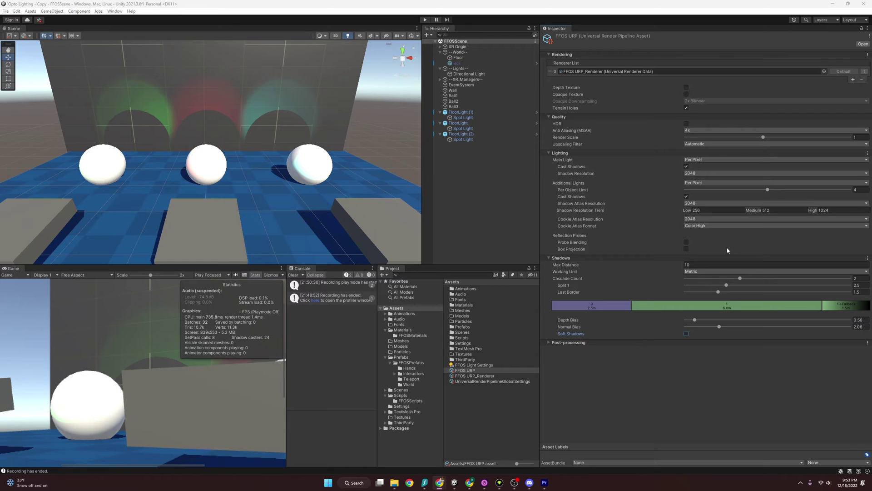
Set the shadows' Max Distance to 5 in the FFOS URP asset.
{"action": "left_click", "coordinate": [692, 265]}
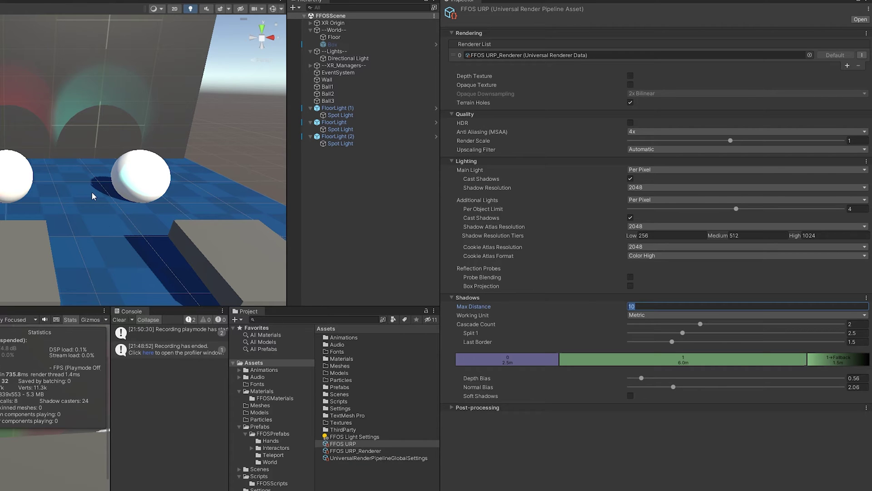
{"action": "type", "text": "5"}
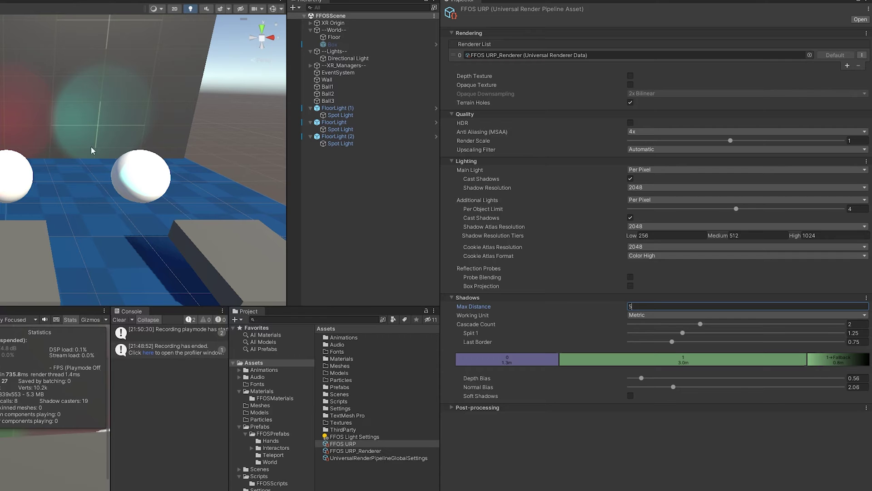
Try a shadows Max Distance of 10 in the FFOS URP asset, and settle on 50.
{"action": "right_click_drag", "start_coordinate": [35, 151], "coordinate": [36, 131]}
{"action": "key", "text": "s"}
{"action": "key", "text": "w"}
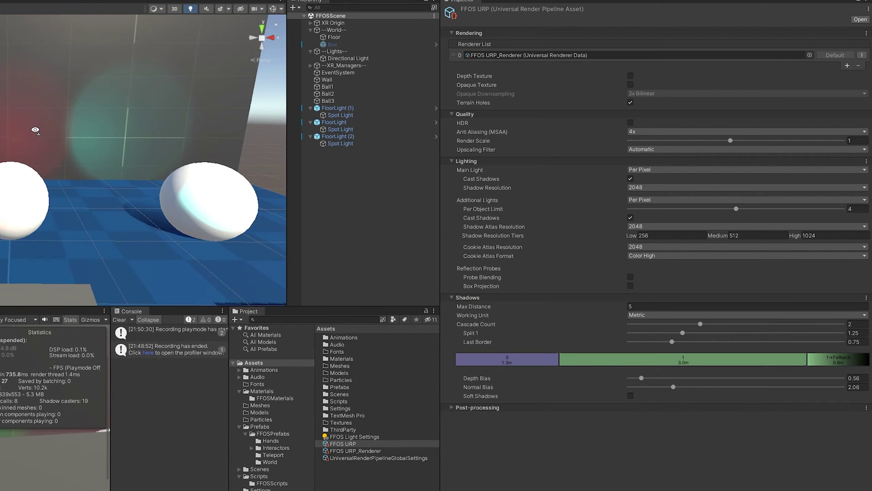
{"action": "left_click", "coordinate": [651, 307]}
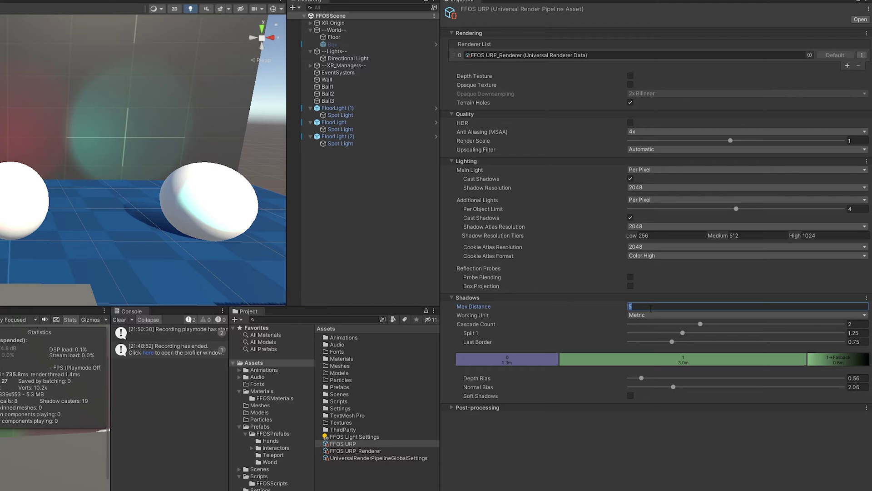
{"action": "type", "text": "10"}
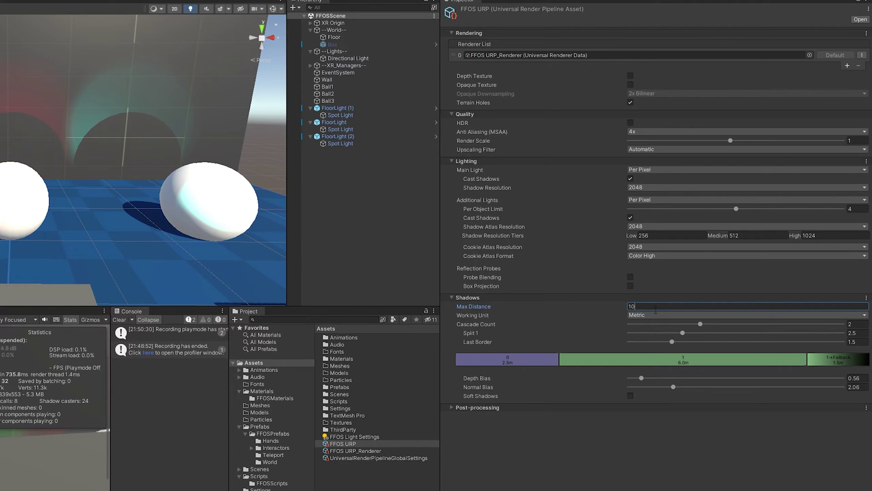
{"action": "key", "text": "BackSpace"}
{"action": "key", "text": "BackSpace"}
{"action": "type", "text": "50"}
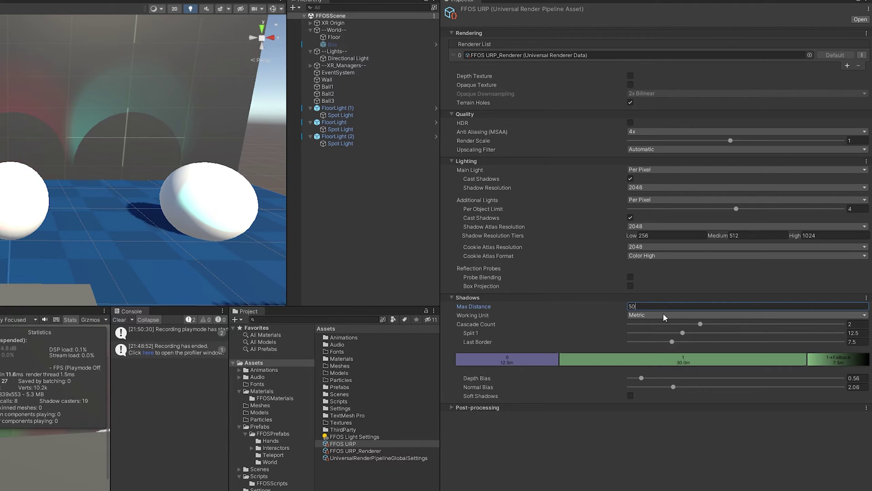
{"action": "key", "text": "Return"}
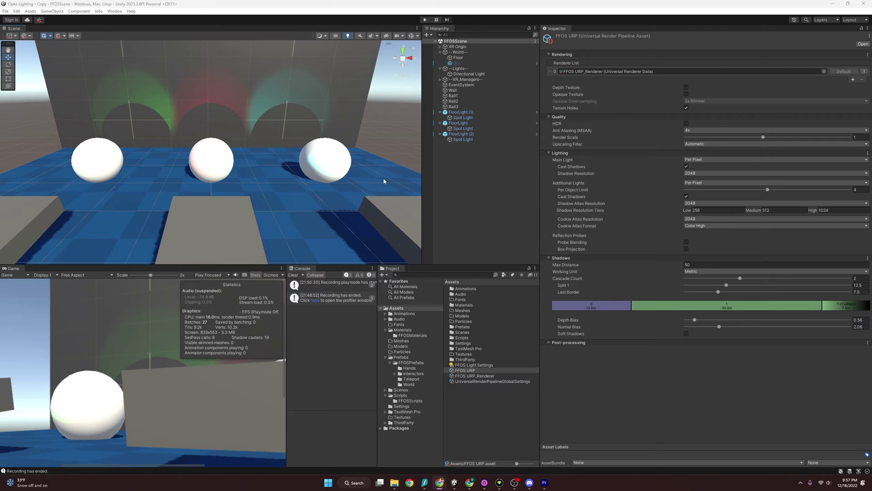
Switch Soft Shadows on in the FFOS URP asset, inspect the shadows around the balls and boxes, and switch it off again.
{"action": "scroll", "coordinate": [383, 181], "scroll_direction": "up", "scroll_amount": 4}
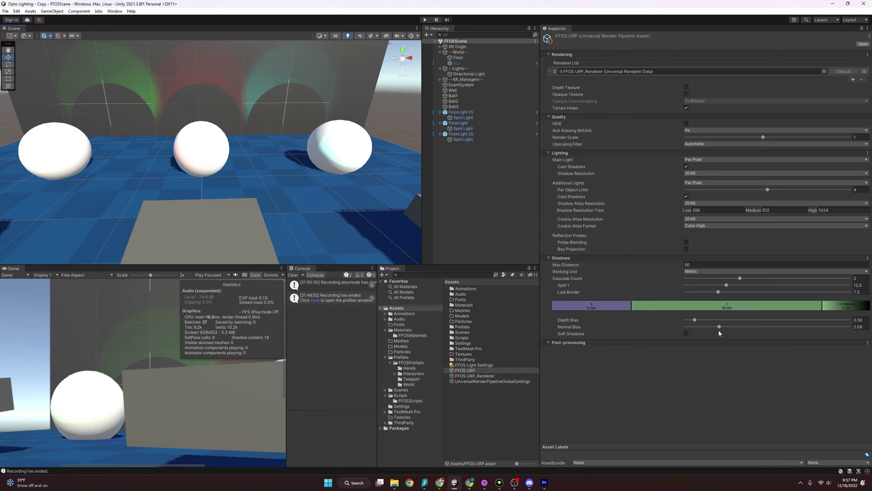
{"action": "left_click", "coordinate": [686, 333]}
{"action": "right_click_drag", "start_coordinate": [282, 168], "coordinate": [229, 173]}
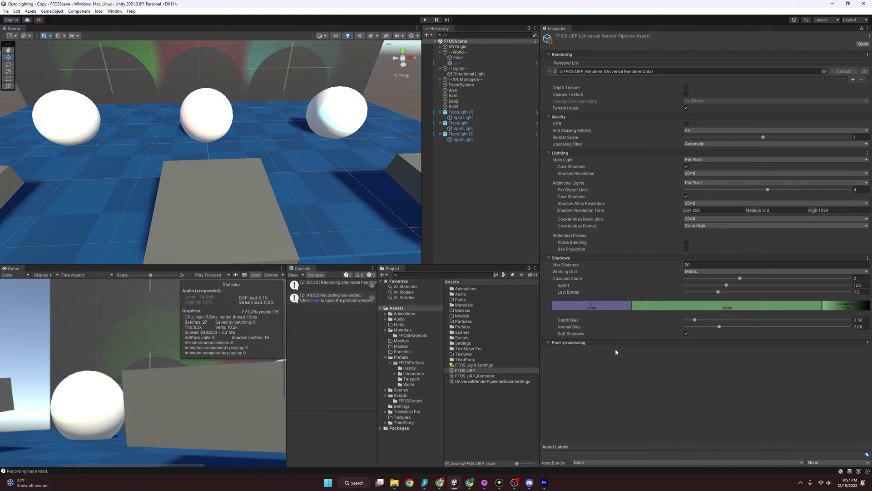
{"action": "left_click", "coordinate": [686, 334]}
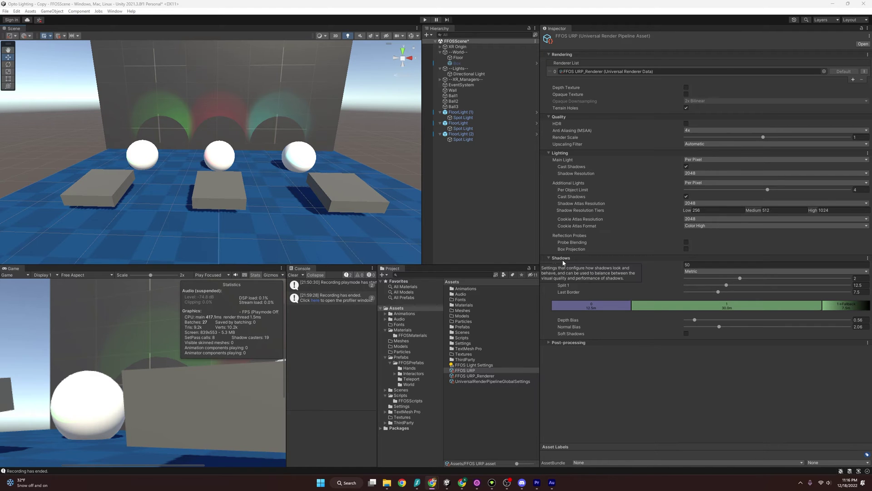
Open the Light Explorer and set the Mode of the cyan and green spot lights to Realtime.
{"action": "left_click", "coordinate": [114, 11]}
{"action": "mouse_move", "coordinate": [146, 145]}
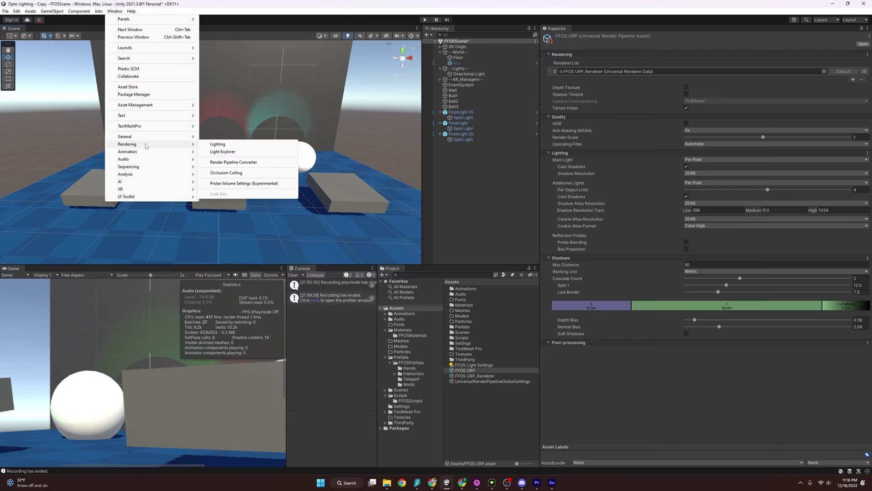
{"action": "left_click", "coordinate": [237, 152]}
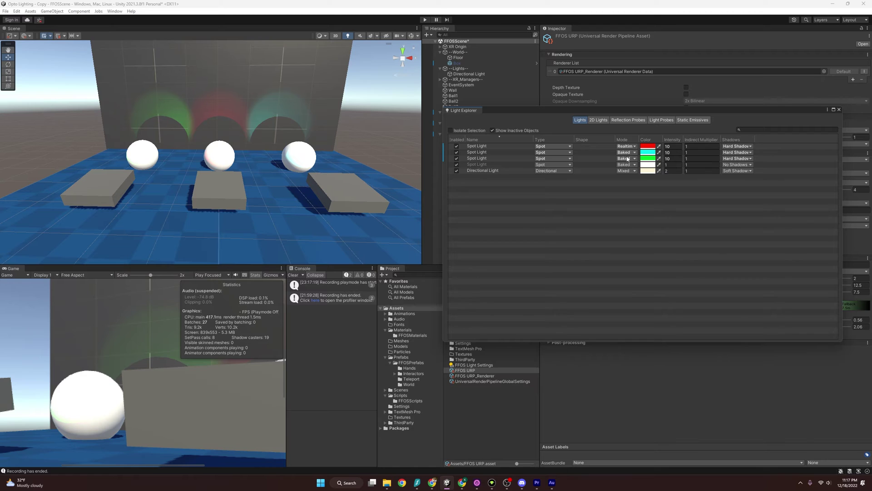
{"action": "left_click", "coordinate": [629, 153]}
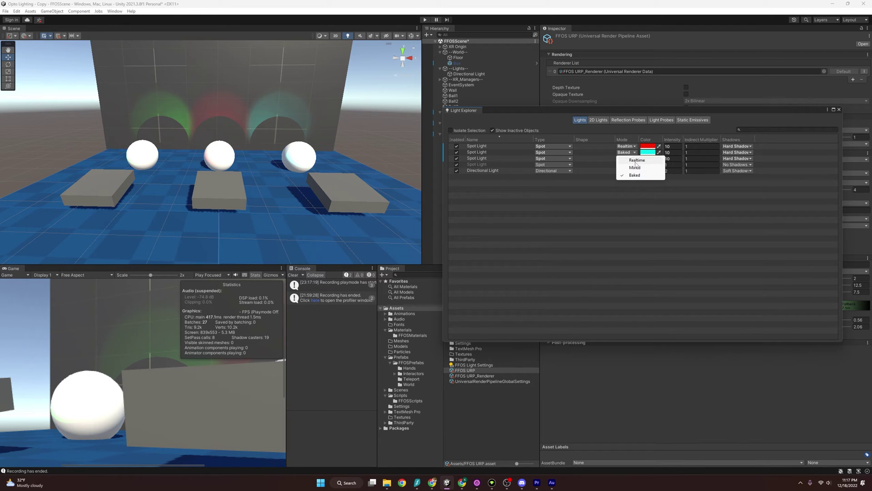
{"action": "left_click", "coordinate": [637, 160]}
{"action": "left_click", "coordinate": [630, 158]}
{"action": "left_click", "coordinate": [634, 167]}
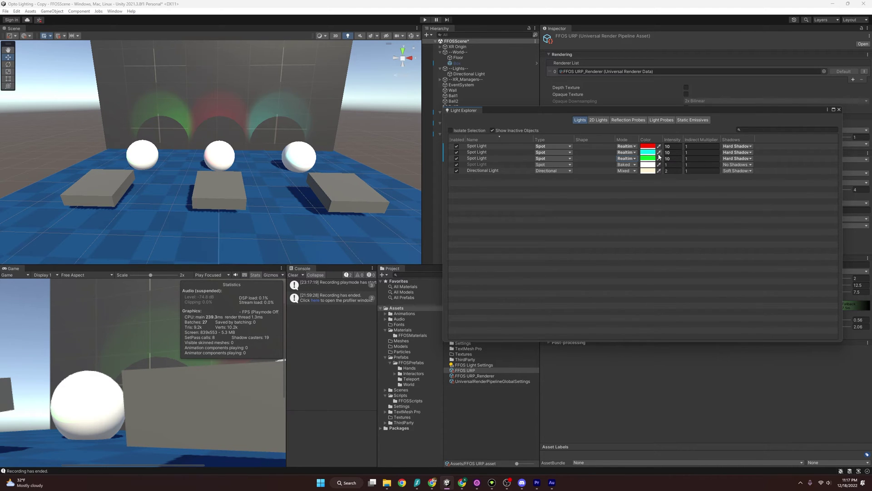
Set the Mode of the red, cyan and green spot lights to Baked.
{"action": "left_click", "coordinate": [631, 146]}
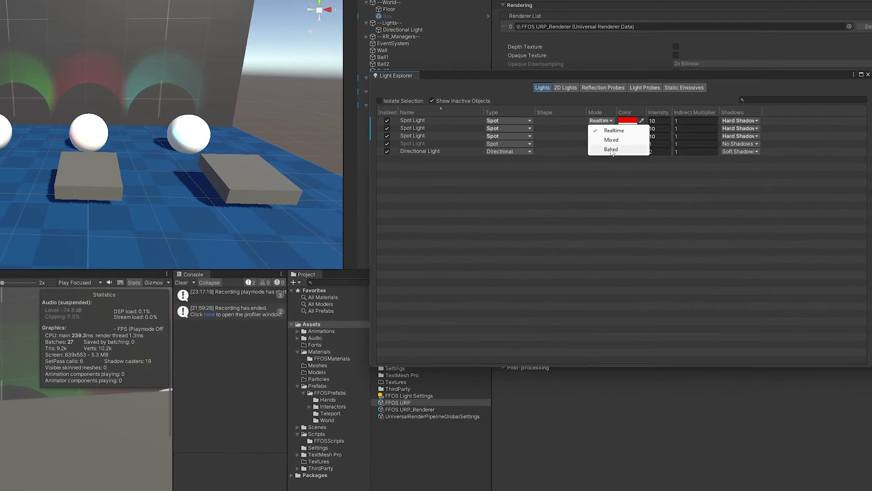
{"action": "left_click", "coordinate": [635, 169]}
{"action": "left_click", "coordinate": [625, 152]}
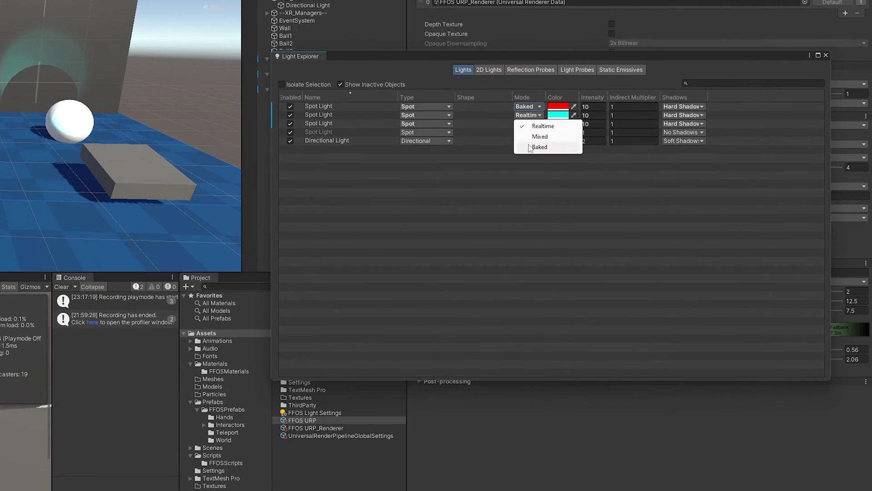
{"action": "left_click", "coordinate": [540, 146]}
{"action": "left_click", "coordinate": [528, 124]}
{"action": "left_click", "coordinate": [540, 155]}
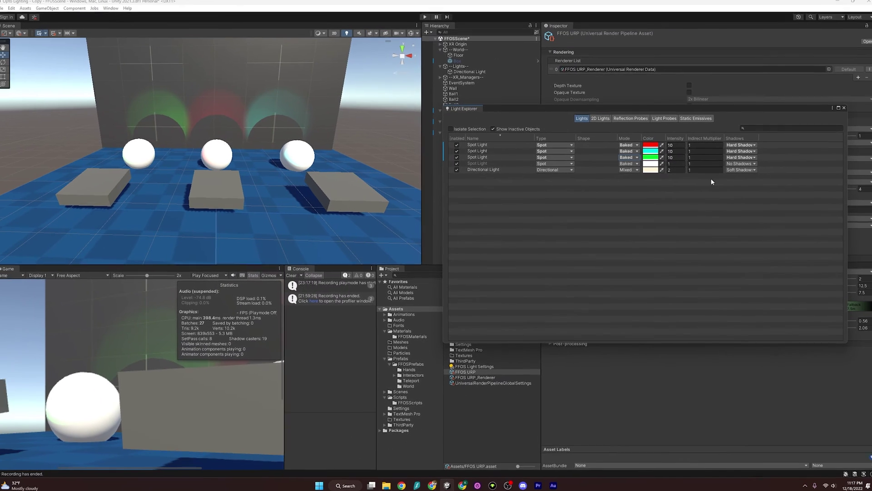
Set the Directional Light's Mode to Baked in the Light Explorer.
{"action": "left_click", "coordinate": [631, 172]}
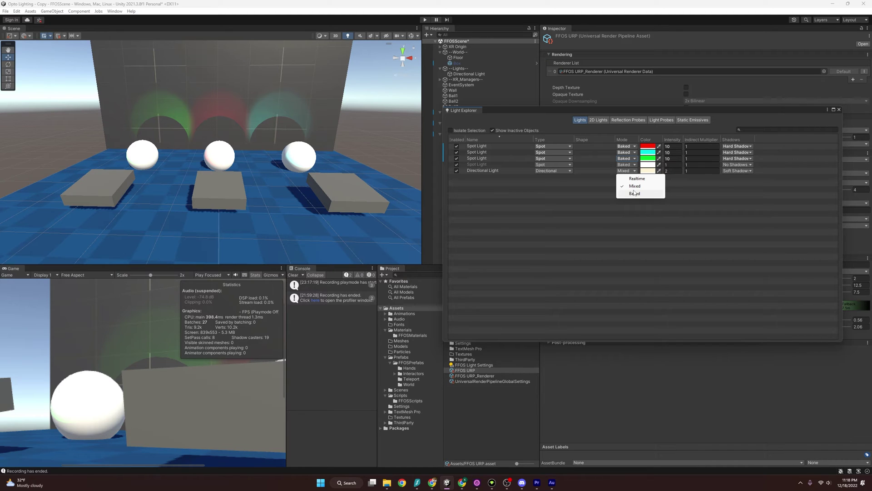
{"action": "left_click", "coordinate": [689, 220]}
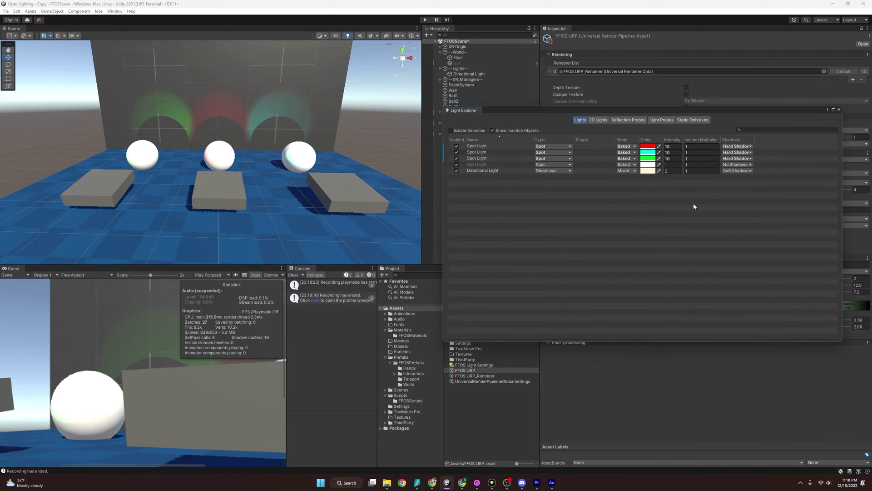
{"action": "left_click", "coordinate": [484, 171]}
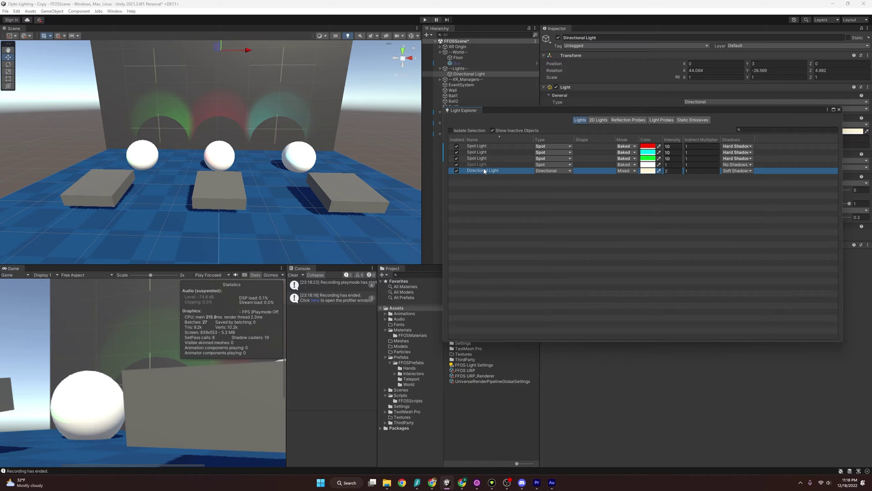
{"action": "scroll", "coordinate": [327, 132], "scroll_direction": "down", "scroll_amount": 5}
{"action": "scroll", "coordinate": [320, 127], "scroll_direction": "up", "scroll_amount": 4}
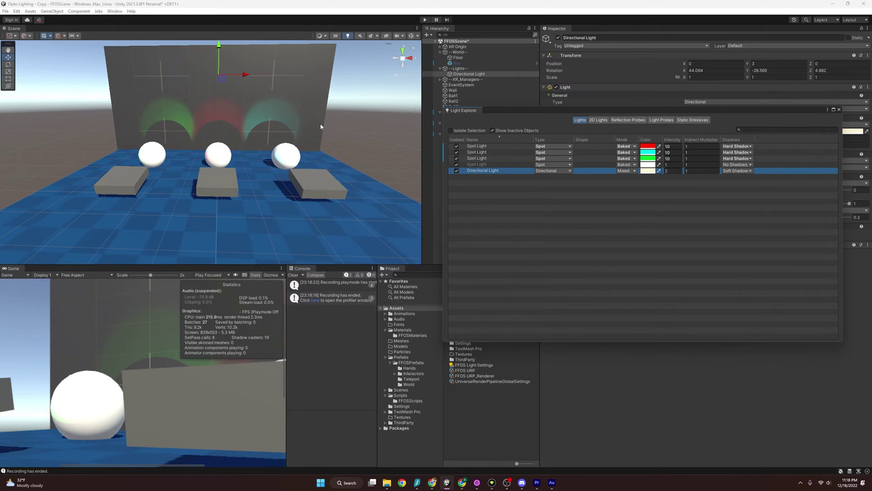
{"action": "left_click", "coordinate": [629, 172]}
{"action": "left_click", "coordinate": [627, 195]}
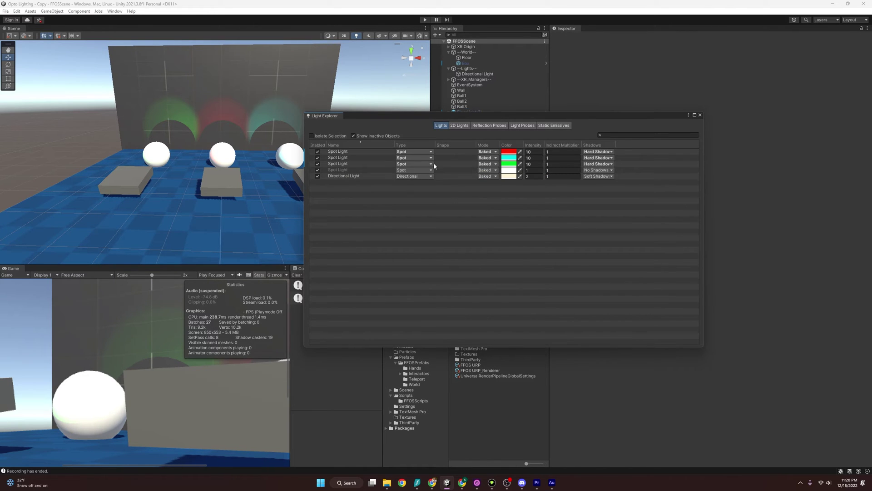
Open the Lighting window docked beside the Inspector, close the Light Explorer, and widen the docked area.
{"action": "left_click", "coordinate": [114, 11]}
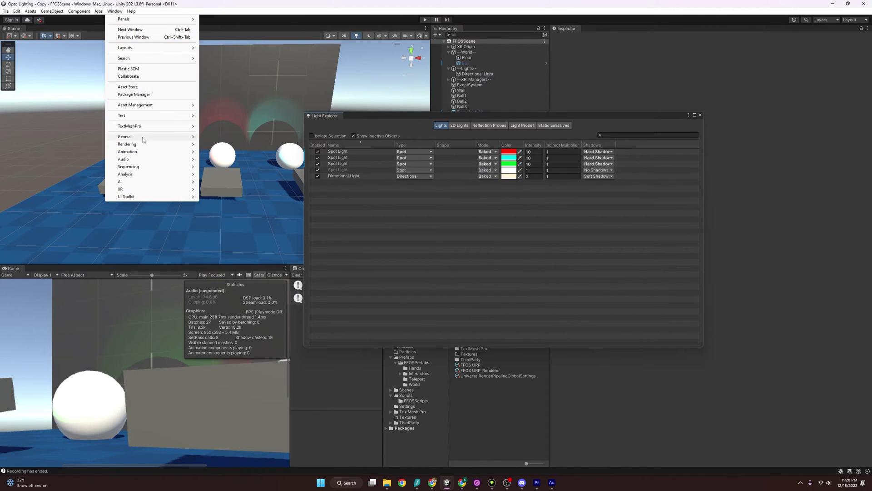
{"action": "mouse_move", "coordinate": [136, 144]}
{"action": "left_click", "coordinate": [214, 144]}
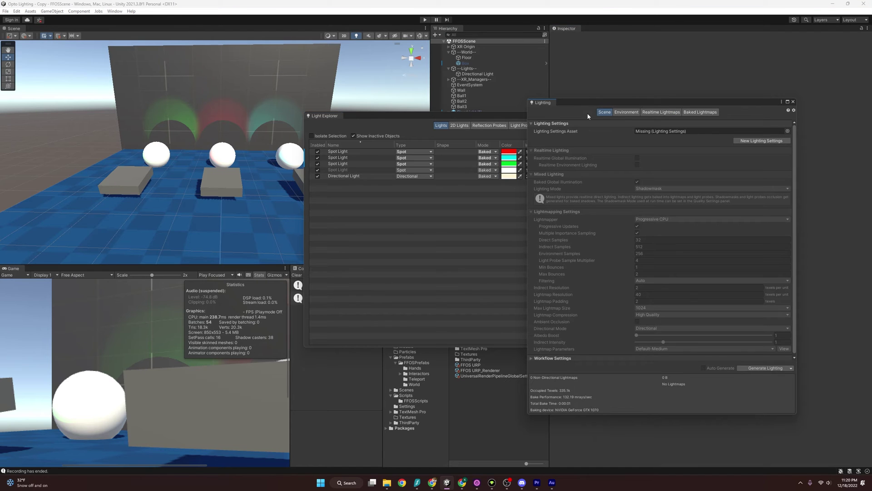
{"action": "left_click_drag", "start_coordinate": [543, 103], "coordinate": [587, 35]}
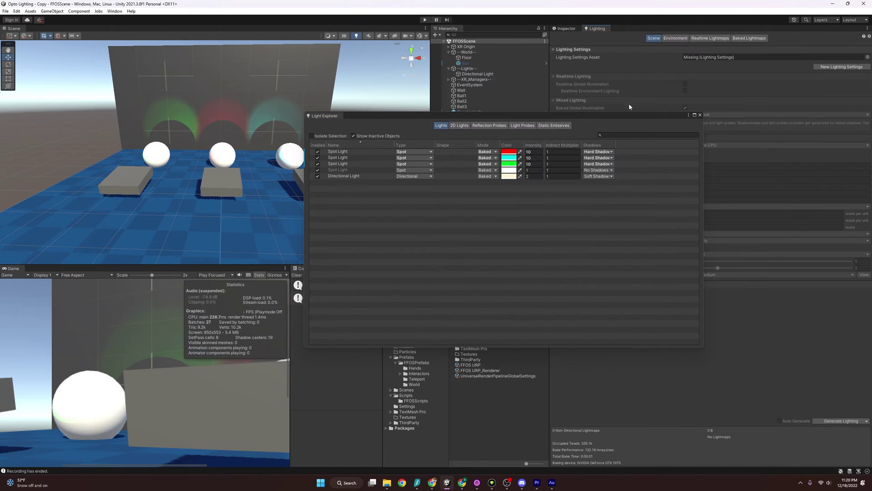
{"action": "left_click", "coordinate": [700, 115]}
{"action": "left_click_drag", "start_coordinate": [550, 144], "coordinate": [468, 144]}
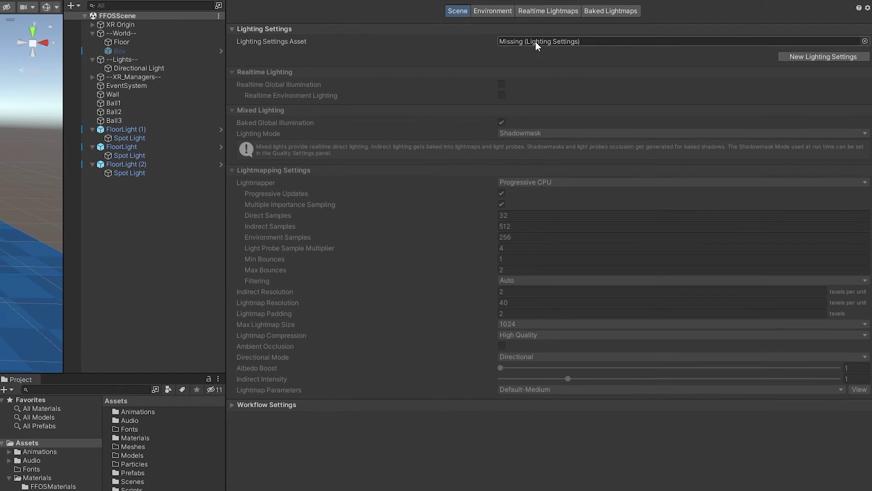
Create a new lighting settings asset for the scene and name it FFOS Light Setting.
{"action": "left_click", "coordinate": [814, 57]}
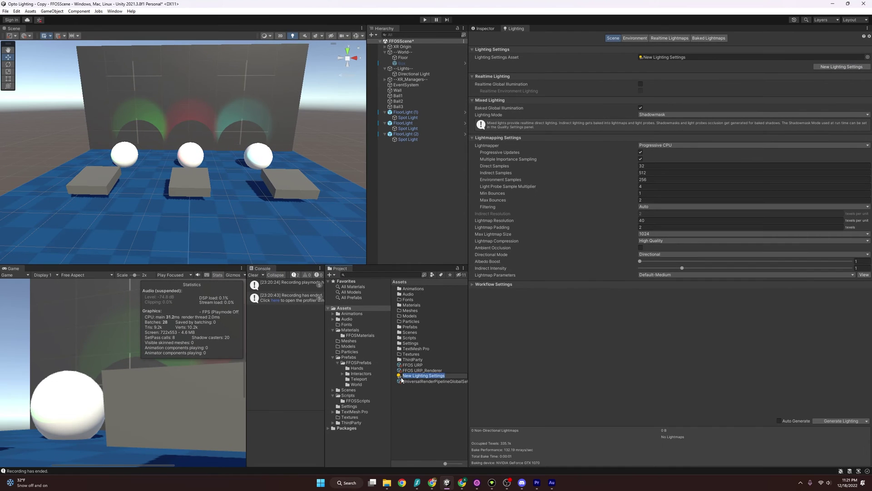
{"action": "type", "text": "FFOS Light Setting"}
{"action": "key", "text": "Return"}
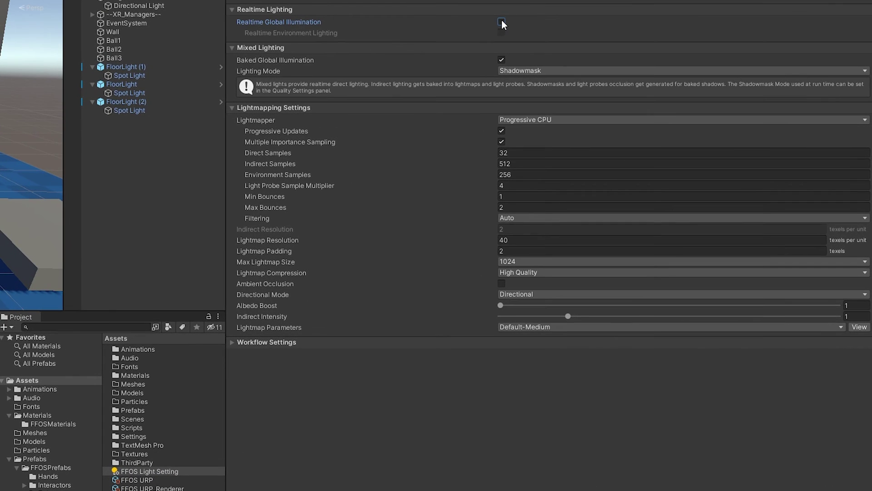
Try Realtime Global Illumination switched on, view the scene from another angle, and switch it off again.
{"action": "left_click", "coordinate": [501, 22]}
{"action": "left_click", "coordinate": [502, 22]}
{"action": "left_click", "coordinate": [502, 21]}
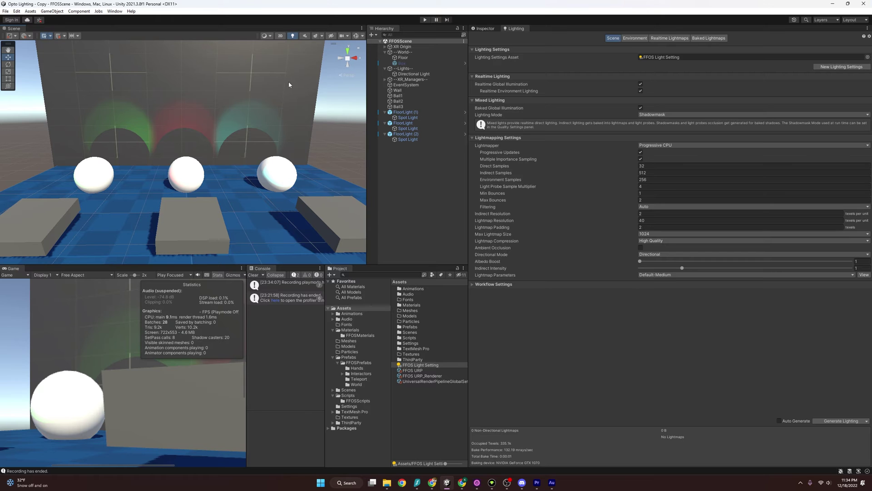
{"action": "left_click_drag", "start_coordinate": [289, 84], "coordinate": [346, 203], "text": "alt"}
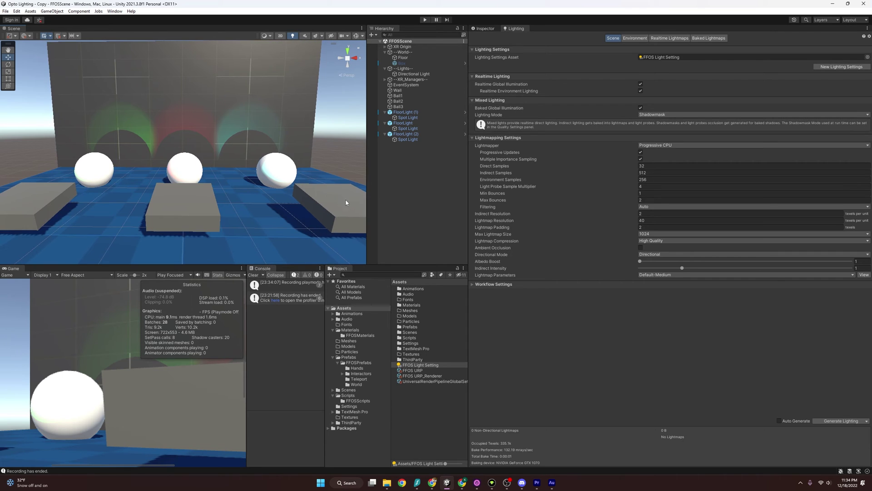
{"action": "left_click", "coordinate": [641, 86]}
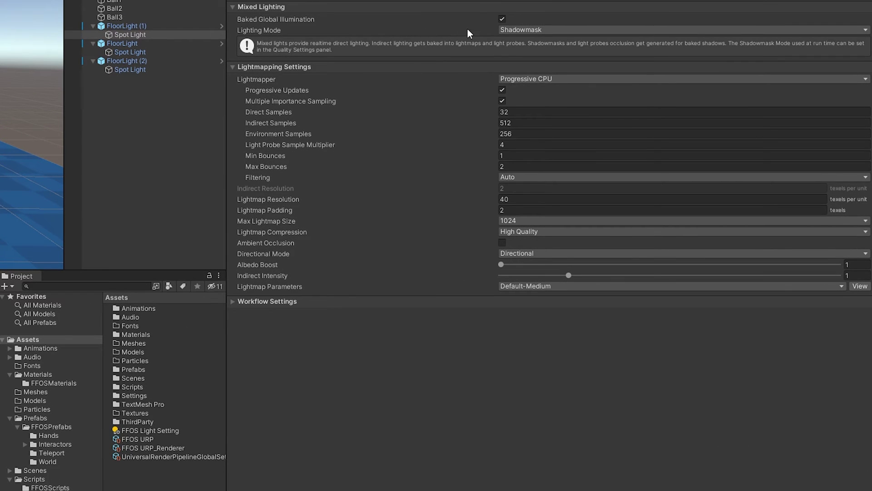
Switch Baked Global Illumination off and on, and set the mixed Lighting Mode to Subtractive.
{"action": "left_click", "coordinate": [503, 18]}
{"action": "left_click", "coordinate": [503, 18]}
{"action": "left_click", "coordinate": [544, 30]}
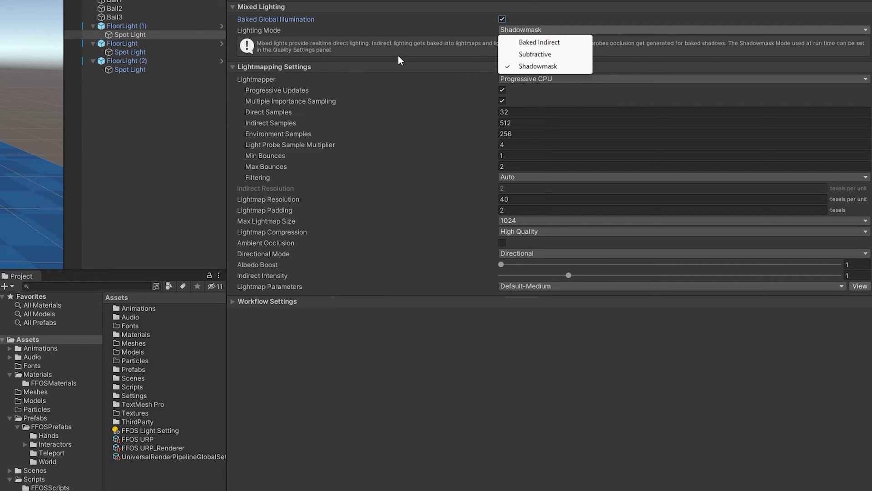
{"action": "left_click", "coordinate": [526, 56]}
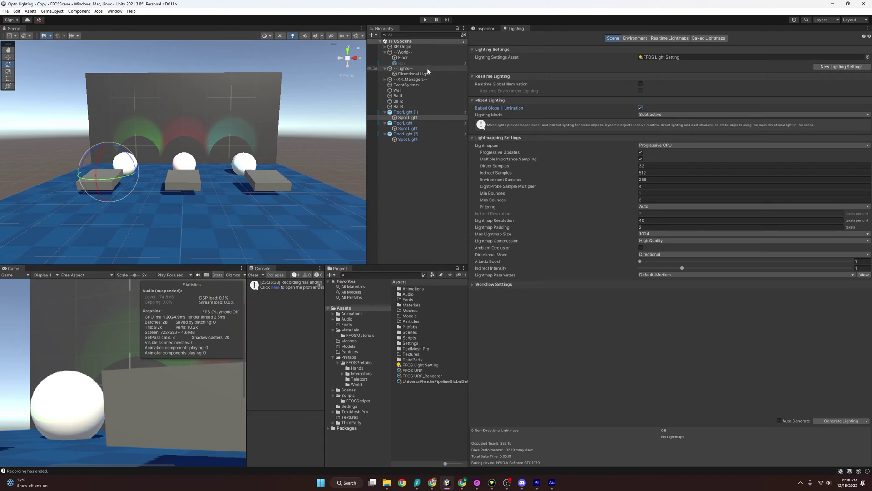
Run the scene in play mode and try rotating the Directional Light and the spot light under FloorLight (1).
{"action": "left_click", "coordinate": [426, 20]}
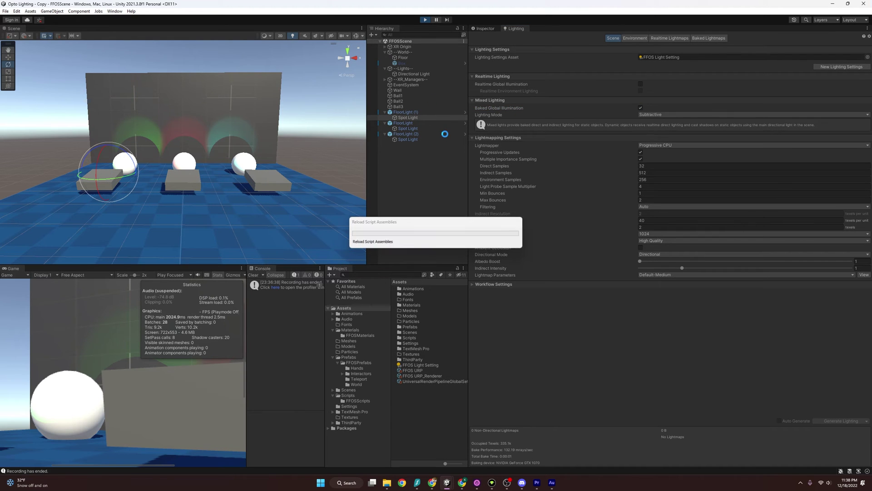
{"action": "left_click", "coordinate": [418, 74]}
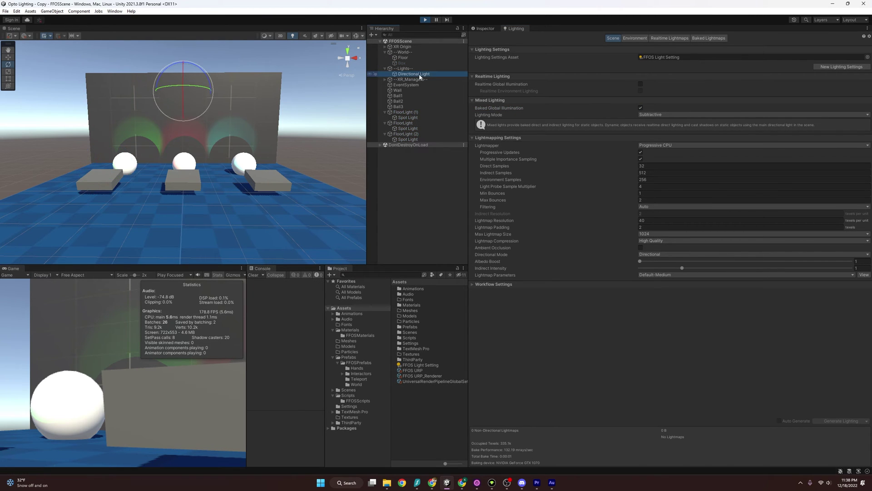
{"action": "mouse_move", "coordinate": [184, 99]}
{"action": "left_mouse_down"}
{"action": "mouse_move", "coordinate": [191, 18]}
{"action": "mouse_move", "coordinate": [195, 94]}
{"action": "left_mouse_up"}
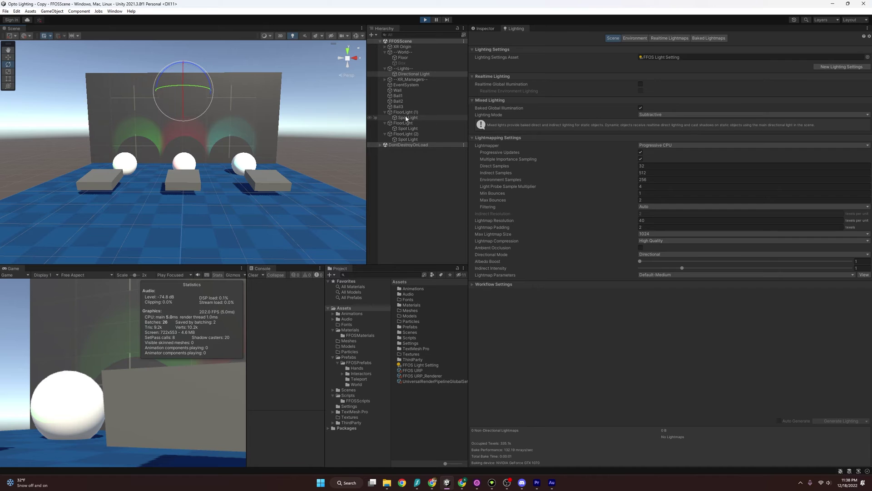
{"action": "left_click", "coordinate": [403, 118]}
{"action": "left_click_drag", "start_coordinate": [109, 175], "coordinate": [102, 59]}
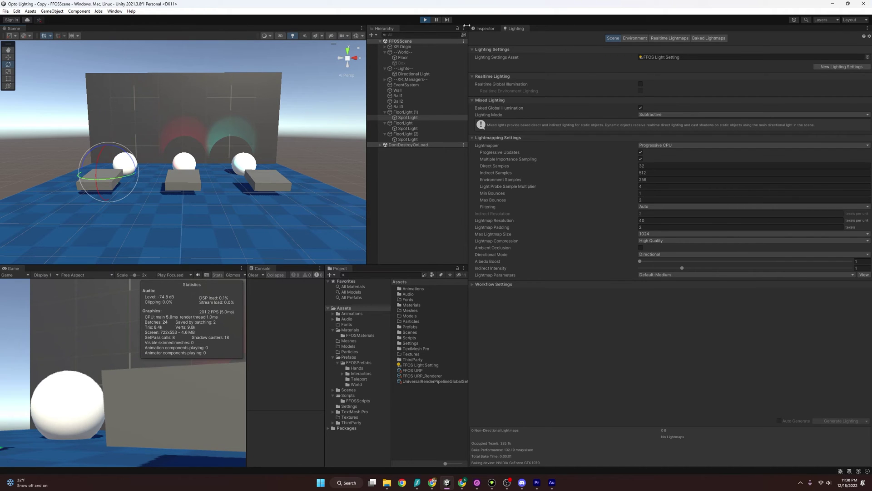
Exit play mode and set the Lightmapper to Progressive GPU (Preview).
{"action": "left_click", "coordinate": [426, 20]}
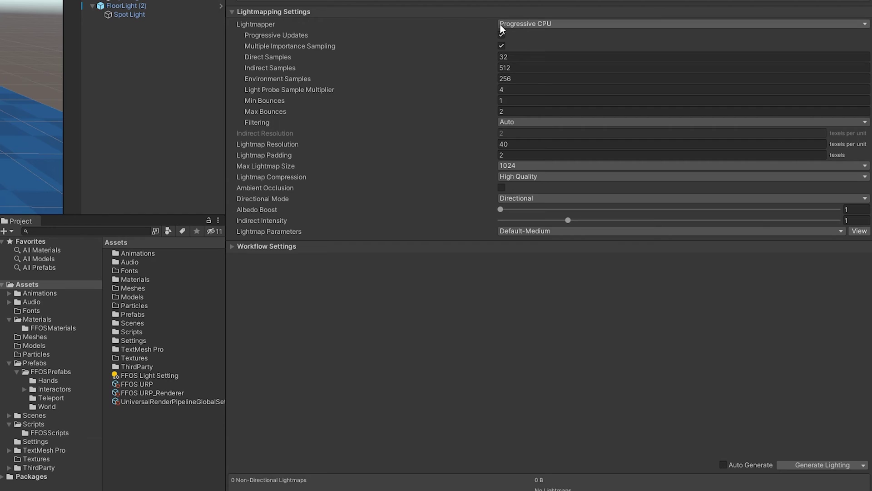
{"action": "left_click", "coordinate": [573, 25]}
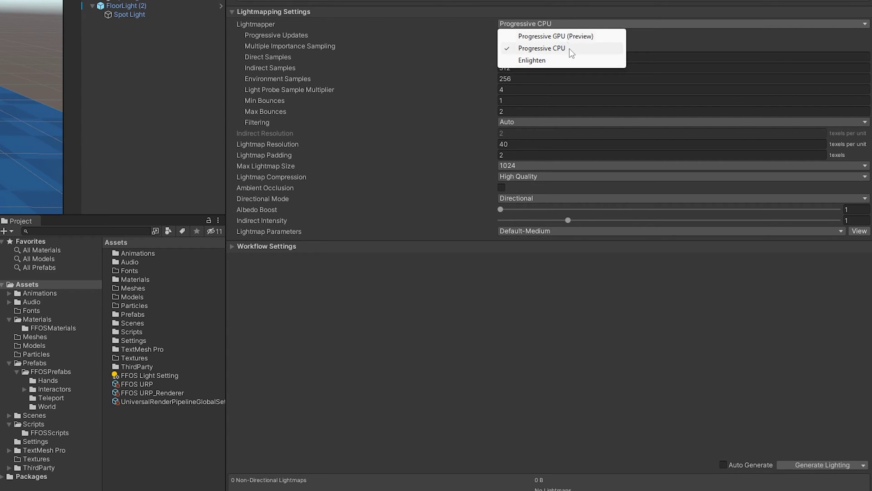
{"action": "left_click", "coordinate": [565, 36]}
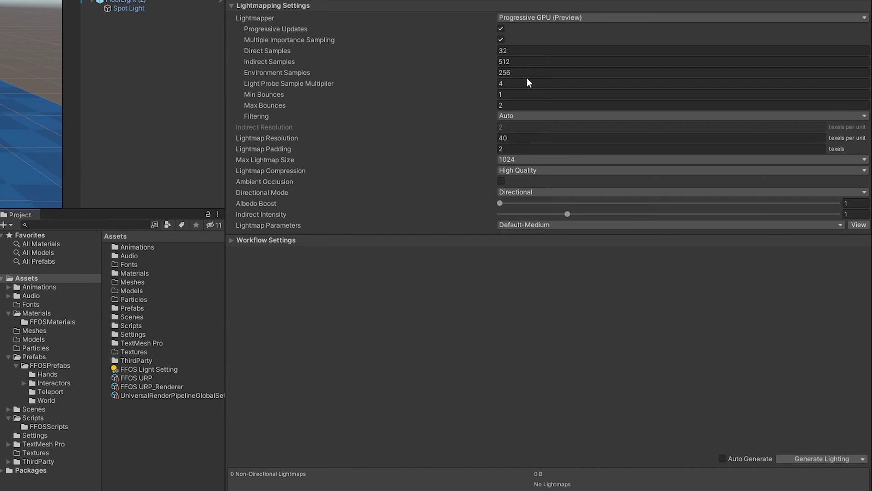
{"action": "left_click", "coordinate": [537, 90]}
{"action": "left_click", "coordinate": [500, 49]}
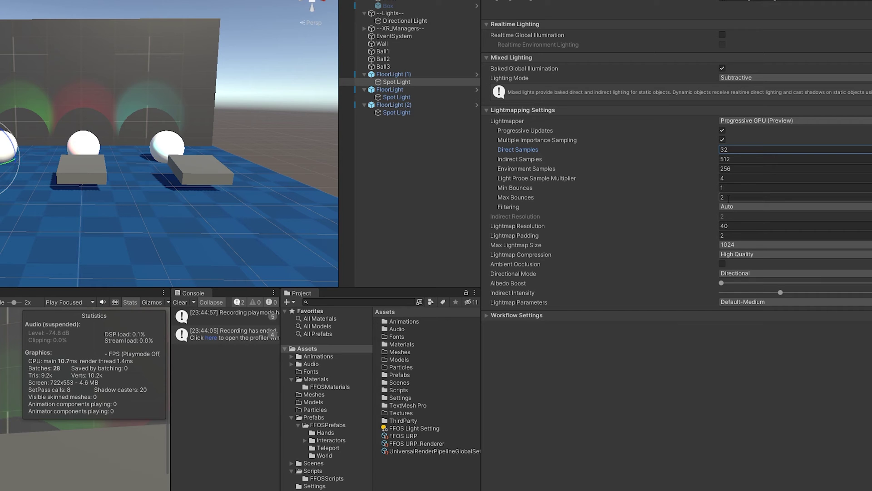
Set the Lightmap Resolution to 10 texels per unit.
{"action": "left_click", "coordinate": [727, 226]}
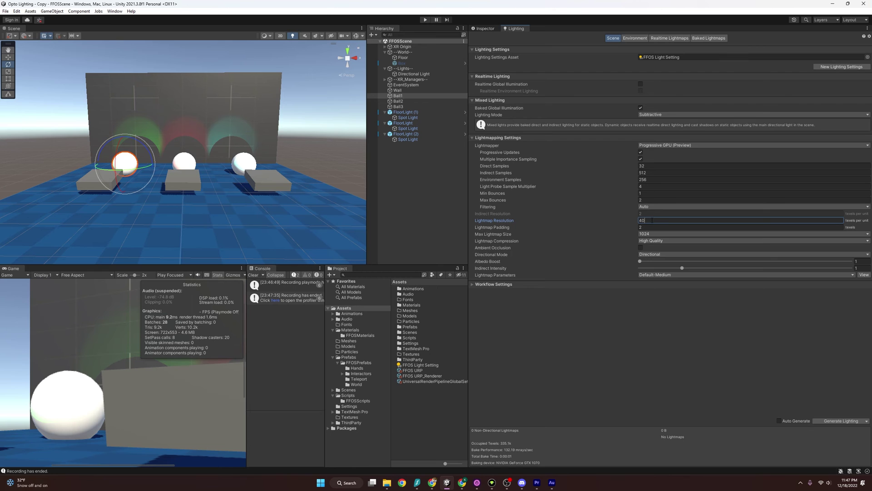
{"action": "left_click", "coordinate": [626, 223]}
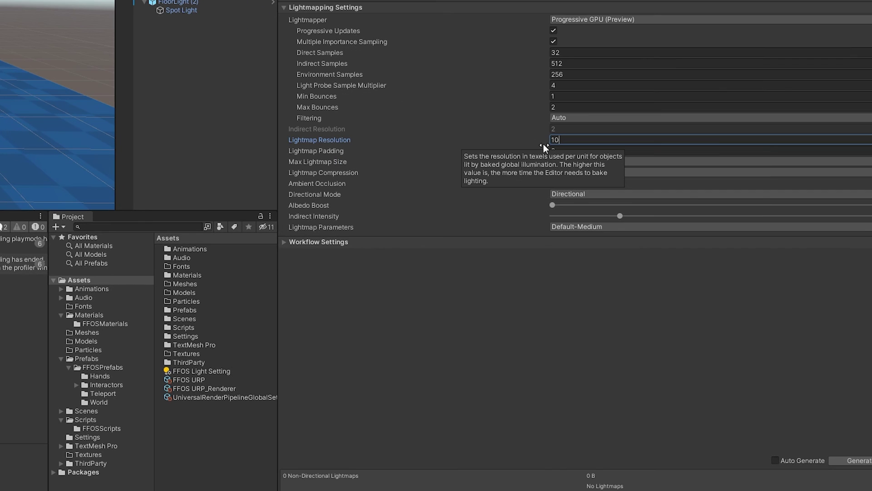
{"action": "type", "text": "10"}
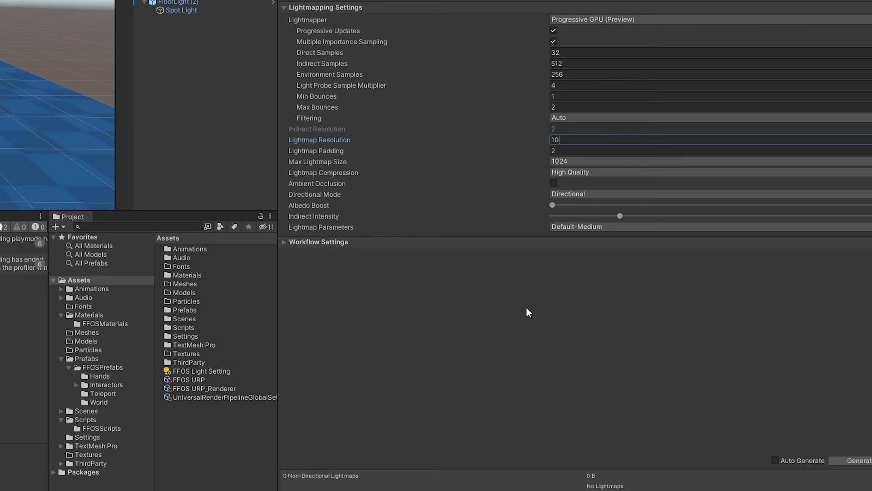
{"action": "key", "text": "Tab"}
{"action": "key", "text": "Tab"}
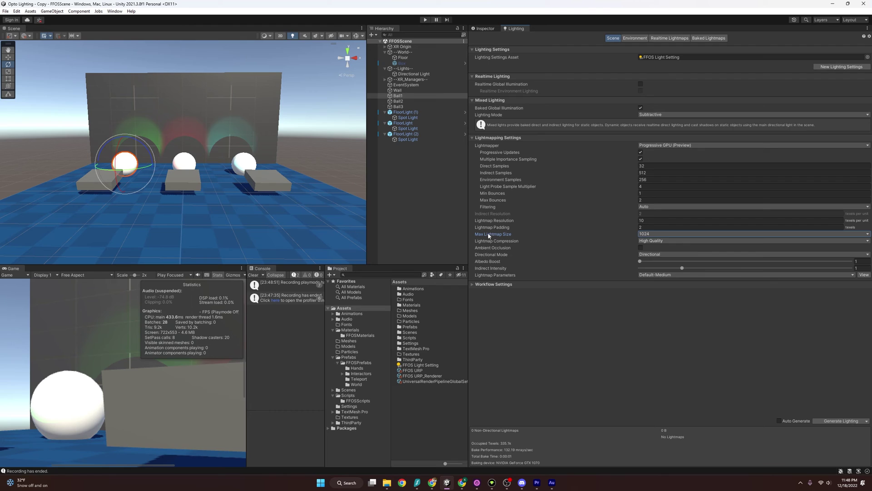
Review the available Max Lightmap Size and Lightmap Compression options, keeping the current choices.
{"action": "left_click", "coordinate": [687, 235]}
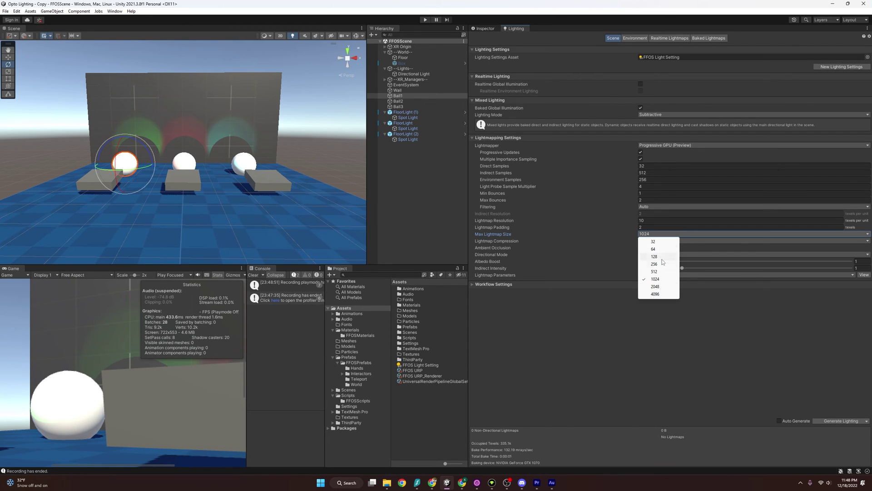
{"action": "left_click", "coordinate": [731, 318]}
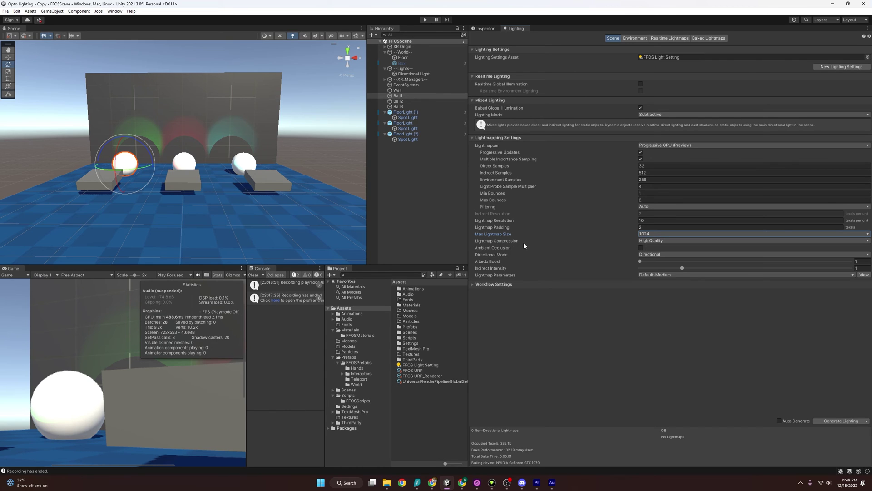
{"action": "left_click", "coordinate": [659, 241]}
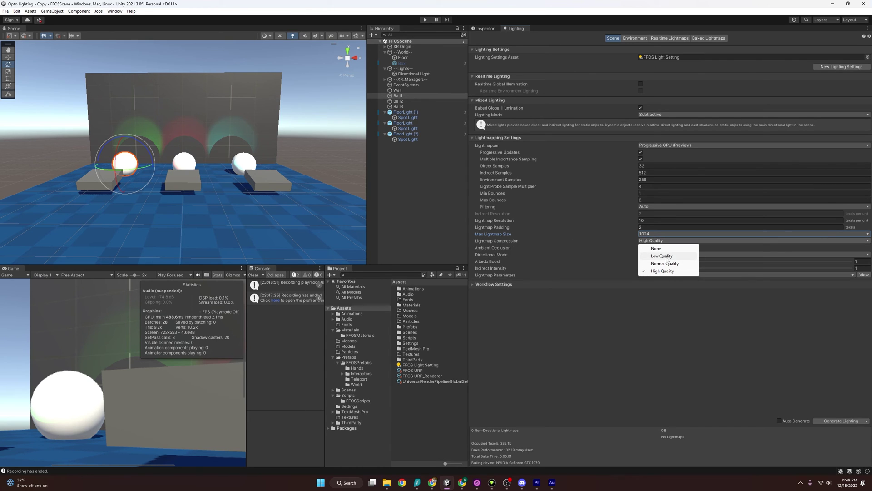
{"action": "left_click", "coordinate": [783, 327]}
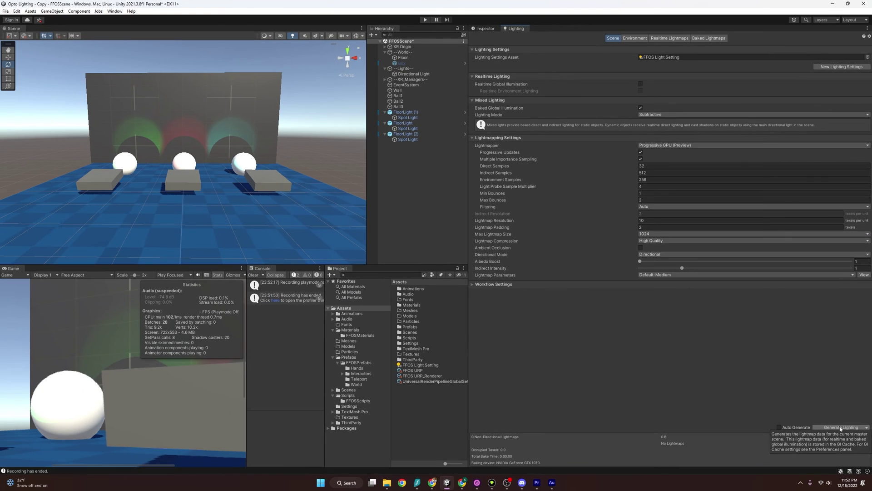
Try generating the scene's lighting and inspect the static and global illumination settings of the Wall and the floor lights.
{"action": "left_click", "coordinate": [822, 414]}
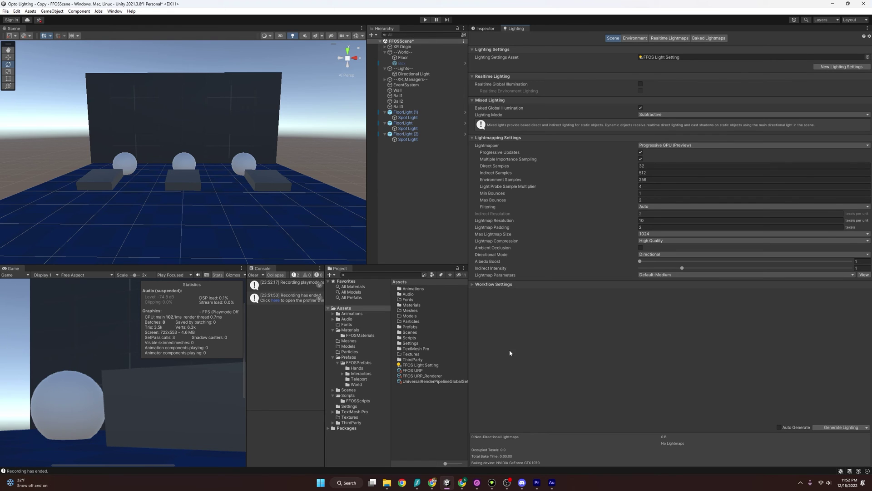
{"action": "left_click", "coordinate": [249, 233]}
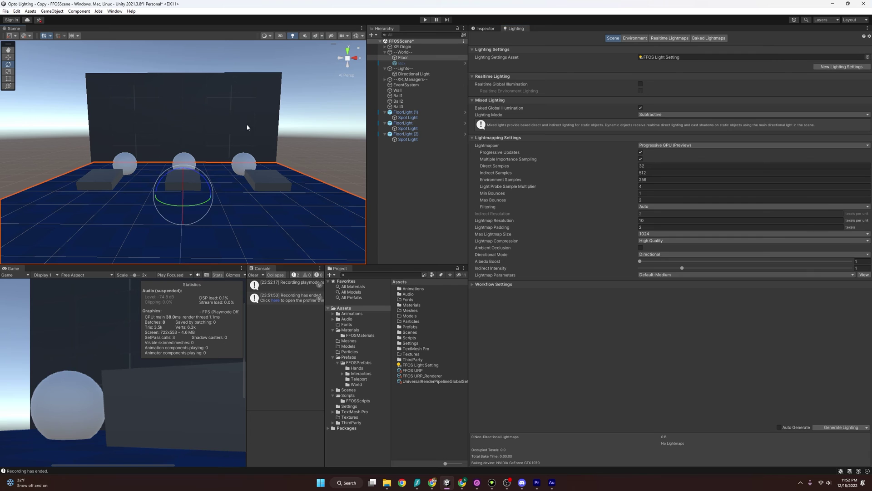
{"action": "left_click", "coordinate": [230, 94]}
{"action": "left_click", "coordinate": [483, 28]}
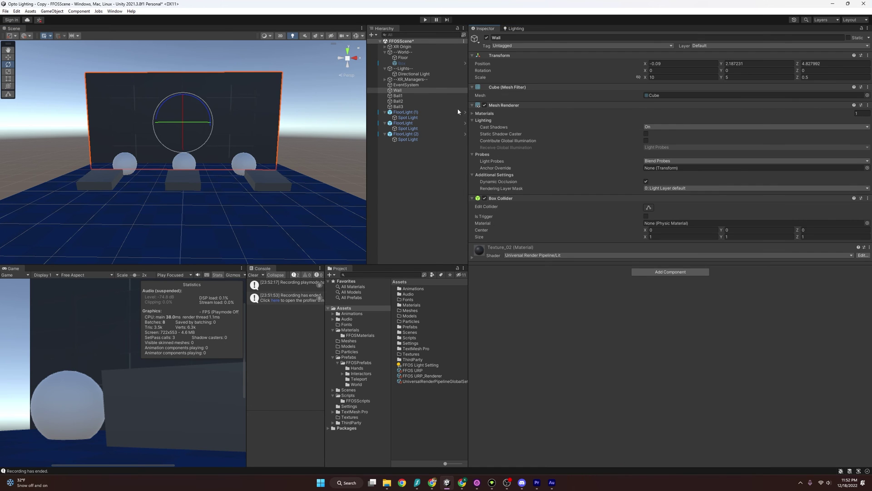
{"action": "left_click", "coordinate": [179, 200]}
{"action": "left_click", "coordinate": [262, 180]}
{"action": "left_click", "coordinate": [201, 181]}
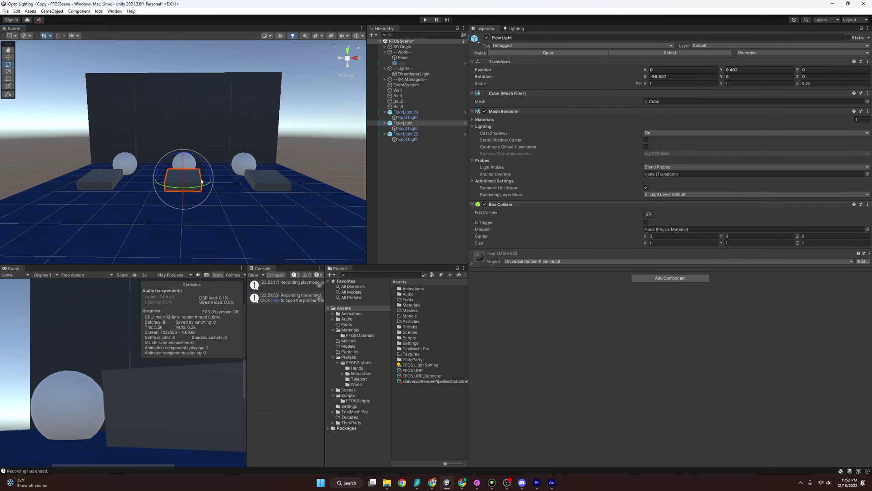
{"action": "left_click", "coordinate": [345, 149]}
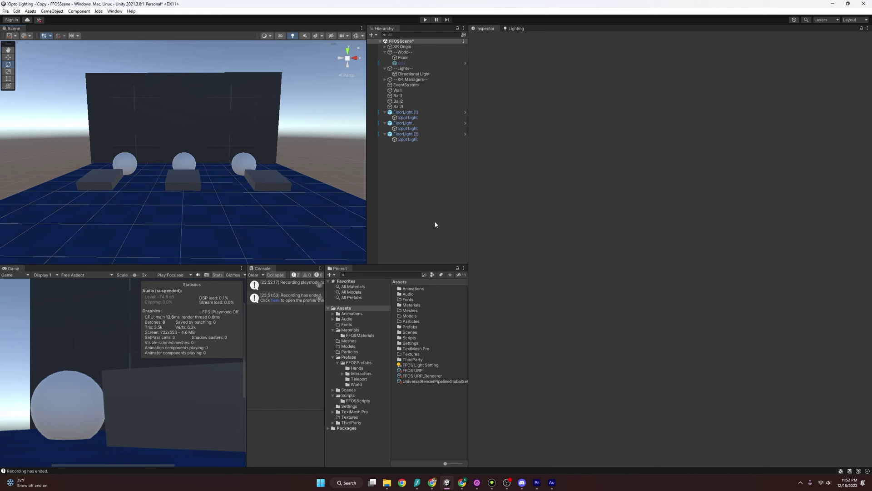
Check the FFOS Light Setting asset, try generating the lighting again, and clear the baked data.
{"action": "left_click", "coordinate": [437, 365]}
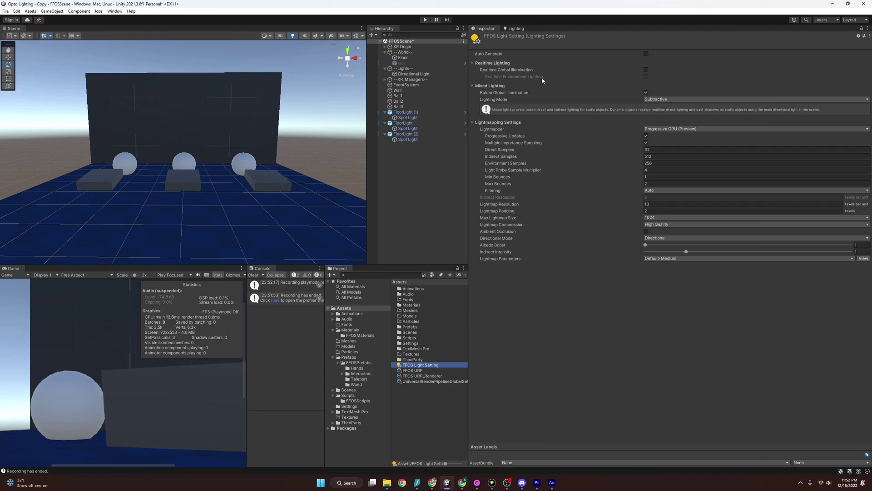
{"action": "left_click", "coordinate": [515, 29]}
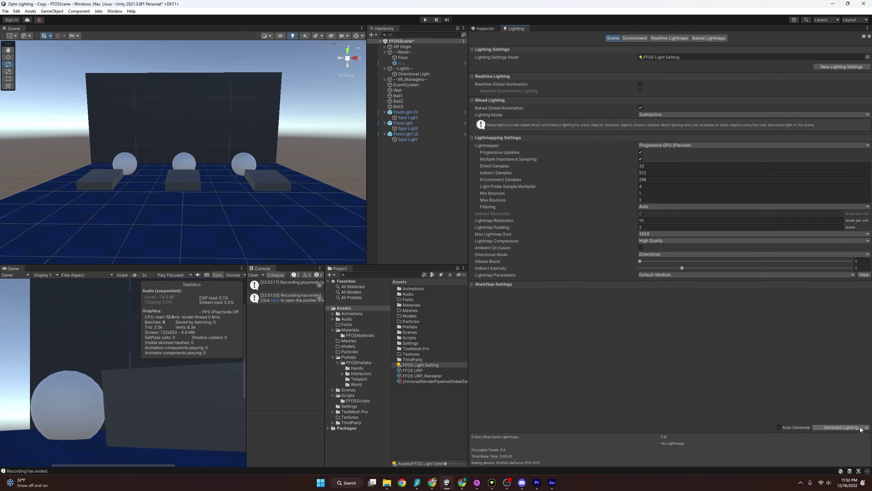
{"action": "left_click", "coordinate": [840, 427]}
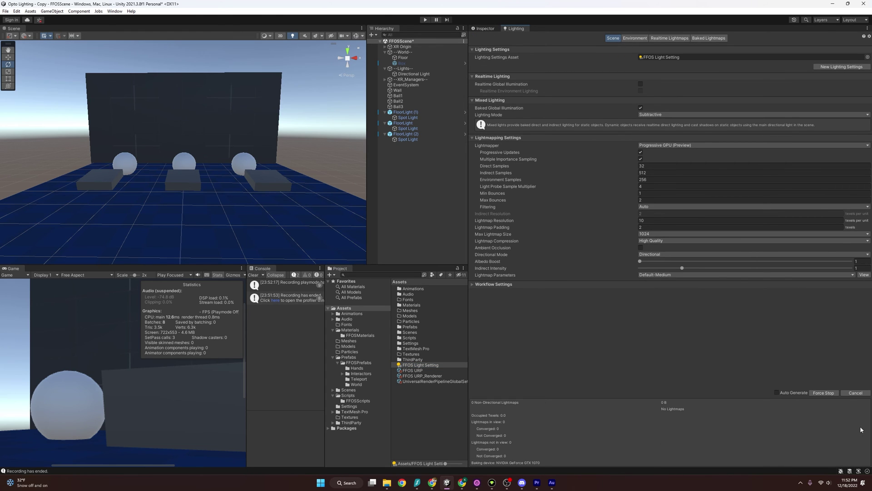
{"action": "left_click", "coordinate": [867, 427]}
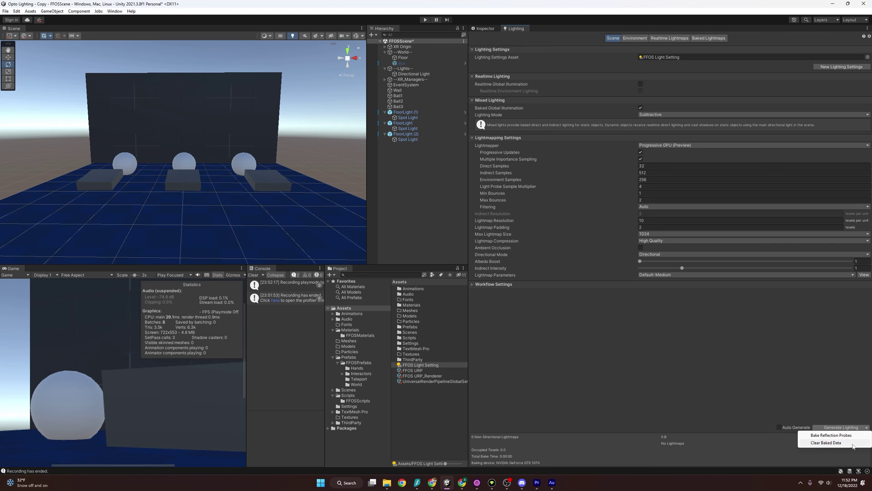
{"action": "left_click", "coordinate": [841, 443]}
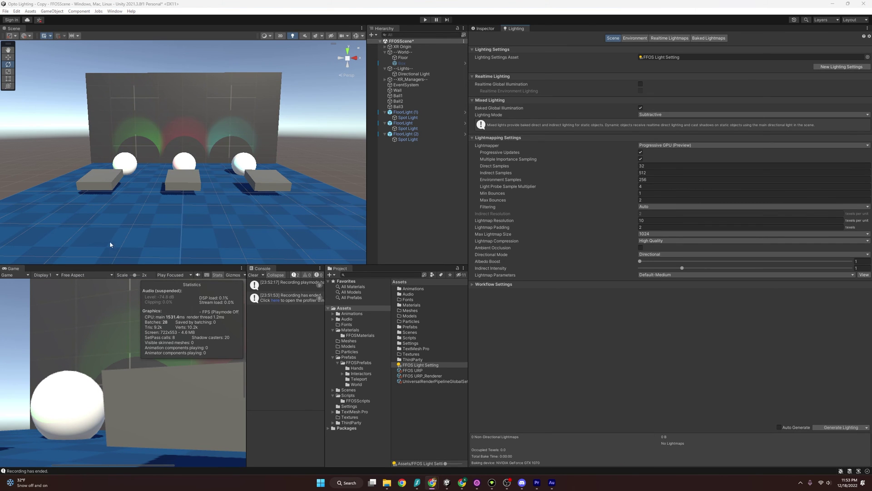
Mark the Floor as static and enable Contribute Global Illumination on FloorLight (2).
{"action": "left_click", "coordinate": [241, 211]}
{"action": "left_click", "coordinate": [480, 28]}
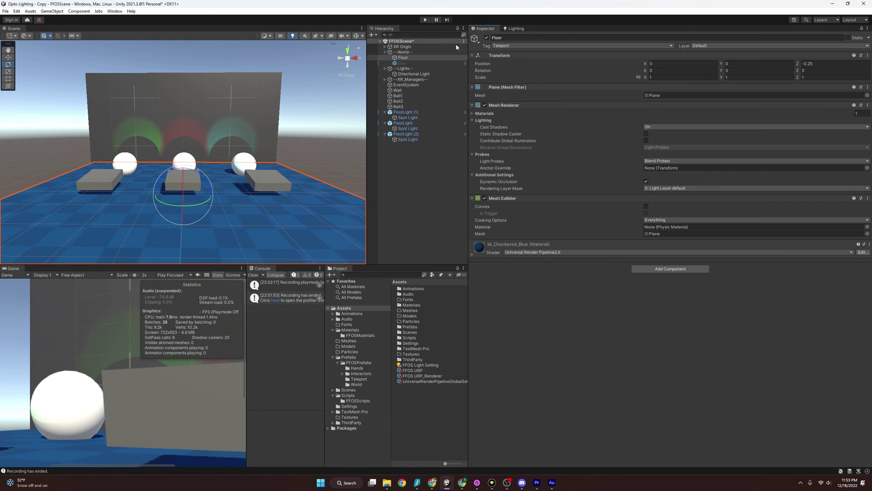
{"action": "left_click", "coordinate": [847, 38]}
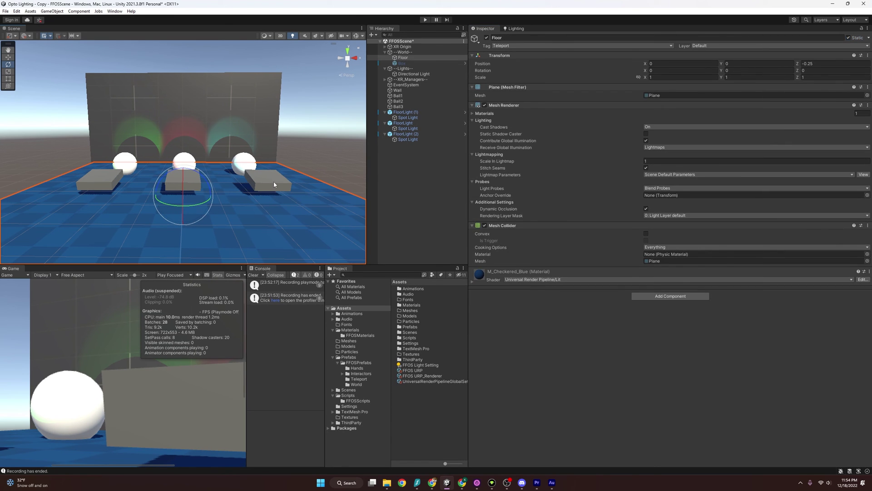
{"action": "left_click", "coordinate": [274, 181]}
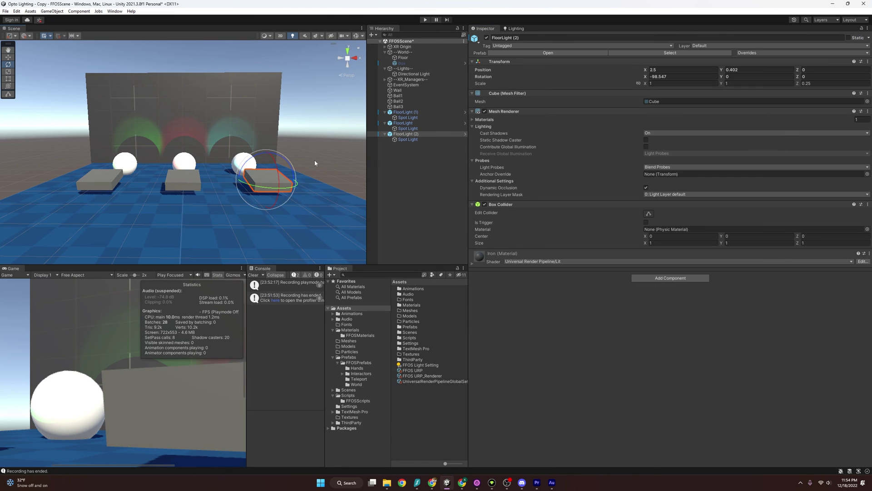
{"action": "left_click", "coordinate": [647, 146]}
{"action": "left_click", "coordinate": [409, 255]}
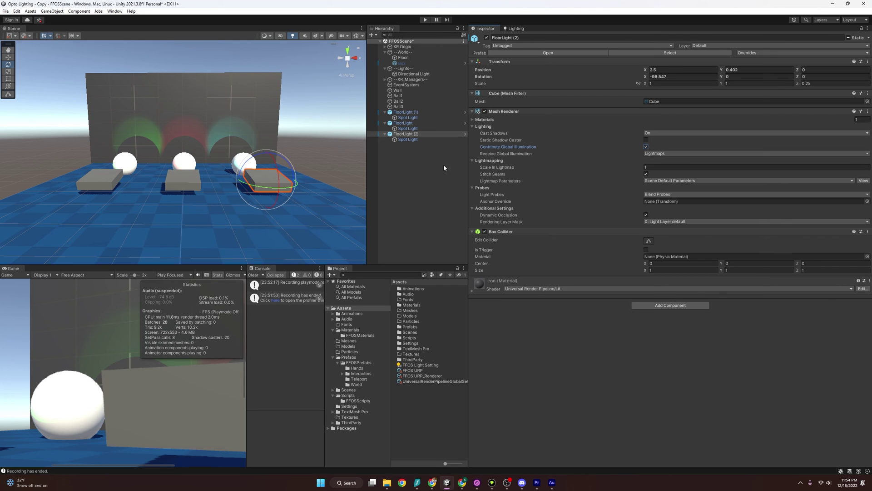
Select the remaining floor lights together with the balls and the wall, and mark them all as static.
{"action": "left_click", "coordinate": [194, 184]}
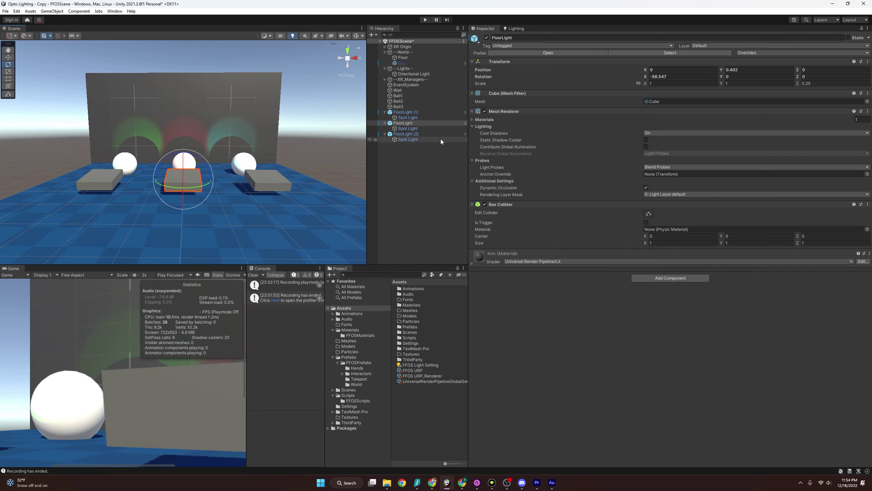
{"action": "left_click", "coordinate": [117, 179], "text": "shift"}
{"action": "left_click", "coordinate": [189, 161], "text": "shift"}
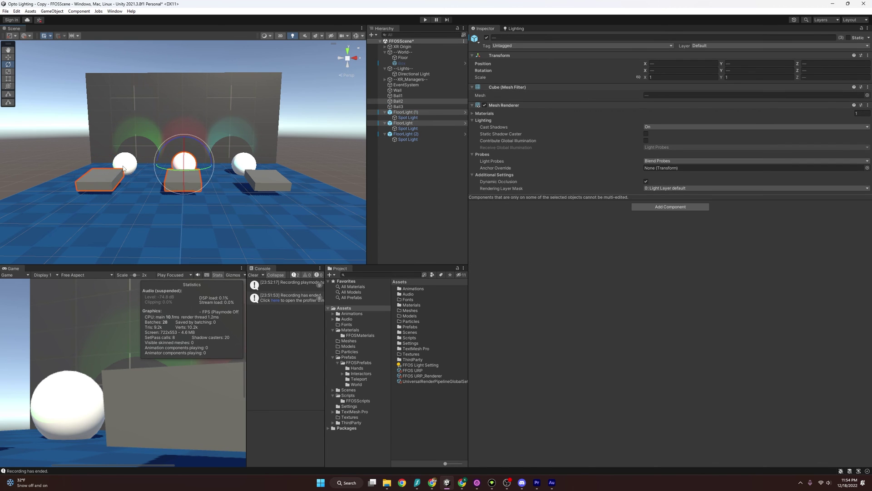
{"action": "left_click", "coordinate": [124, 164], "text": "shift"}
{"action": "left_click", "coordinate": [254, 136], "text": "shift"}
{"action": "left_click", "coordinate": [848, 38]}
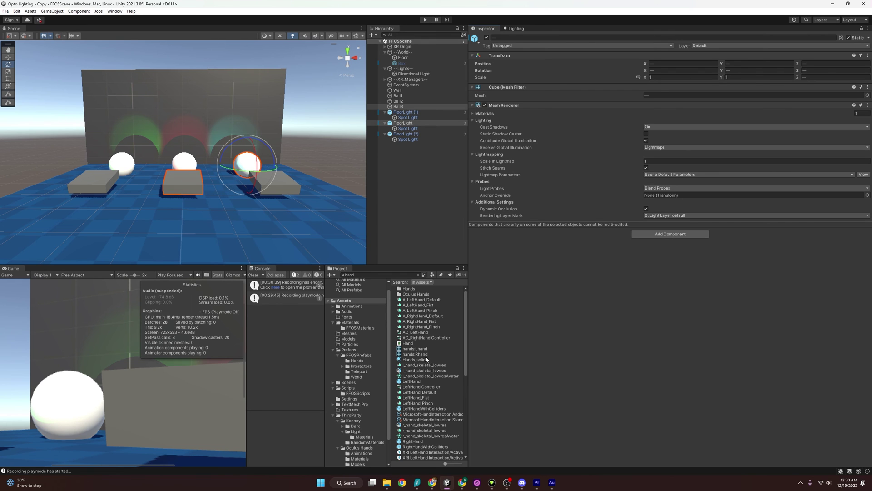
Enable Generate Lightmap UVs in the import settings of the l_hand_skeletal_lowres model and apply the change.
{"action": "left_click", "coordinate": [423, 371]}
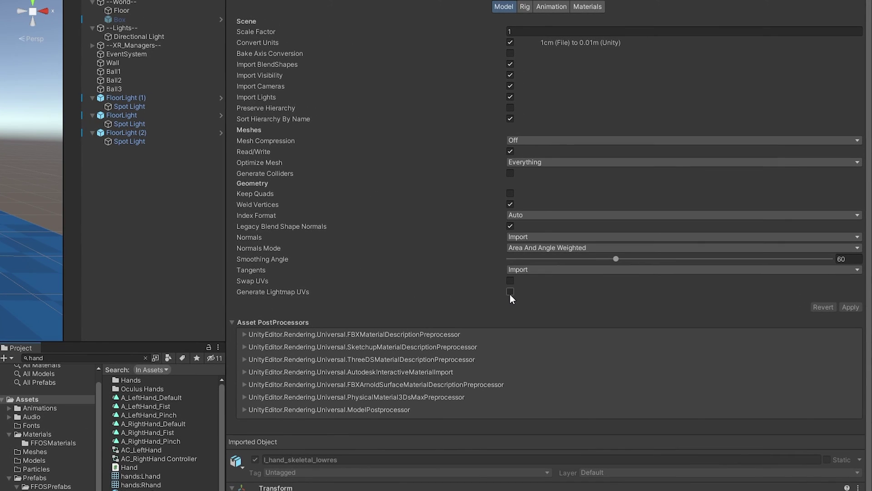
{"action": "left_click", "coordinate": [510, 292]}
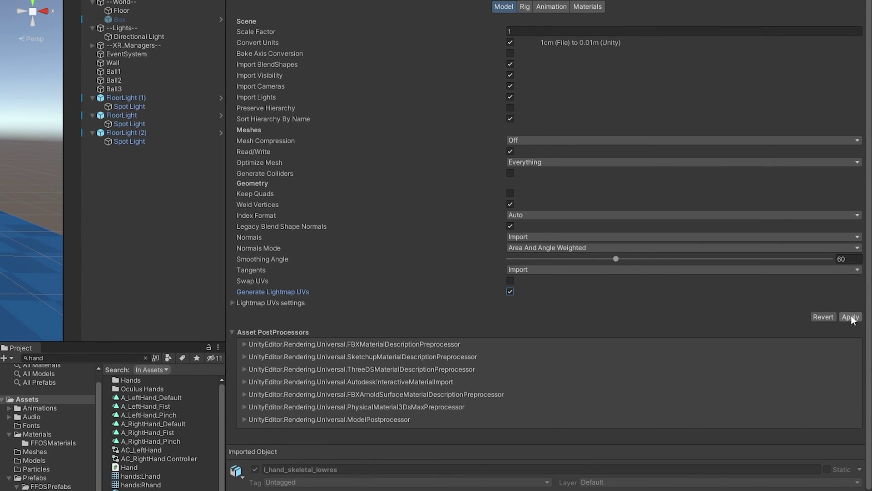
{"action": "left_click", "coordinate": [850, 317]}
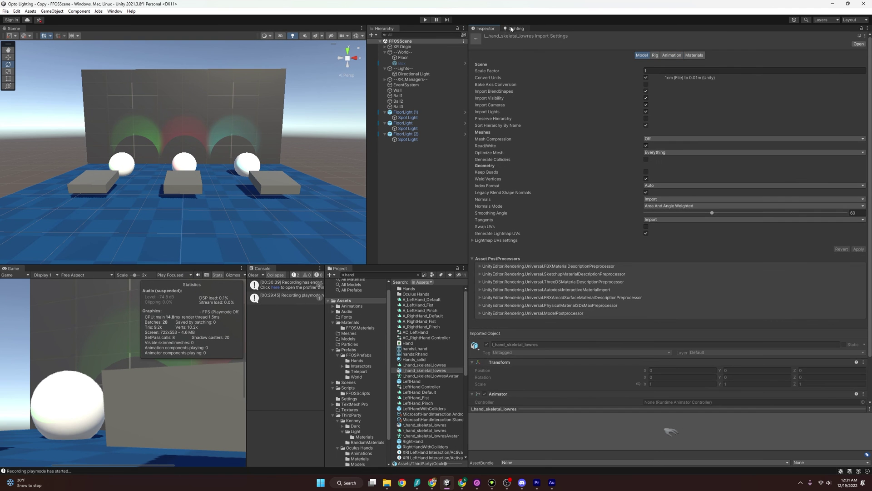
Generate the scene's lighting from the FFOS Light Setting asset and view the resulting baked lightmaps.
{"action": "left_click", "coordinate": [513, 28]}
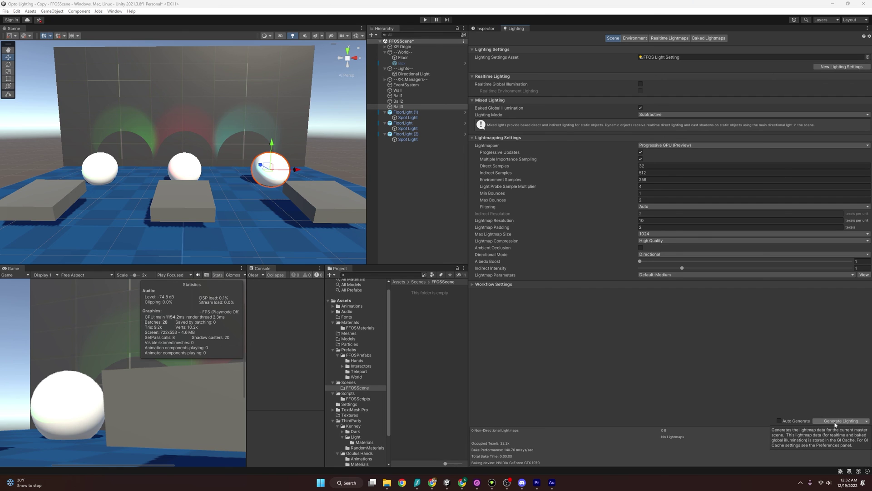
{"action": "left_click", "coordinate": [835, 422]}
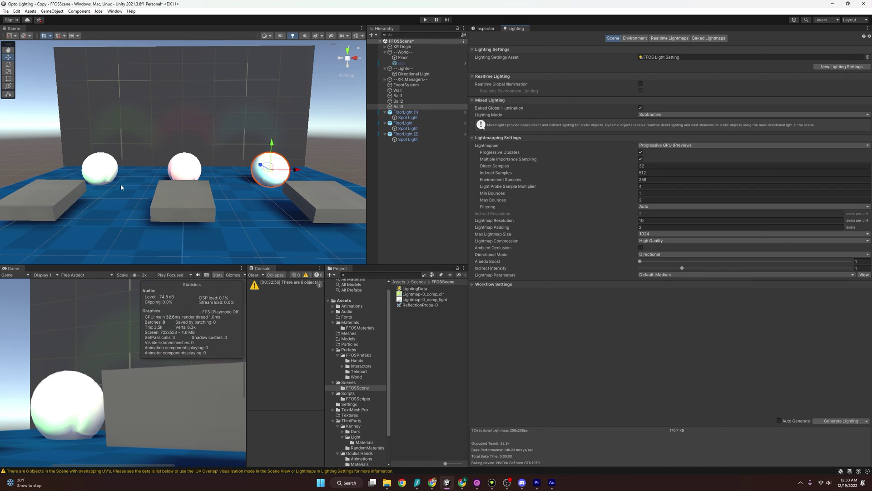
{"action": "left_click", "coordinate": [709, 38]}
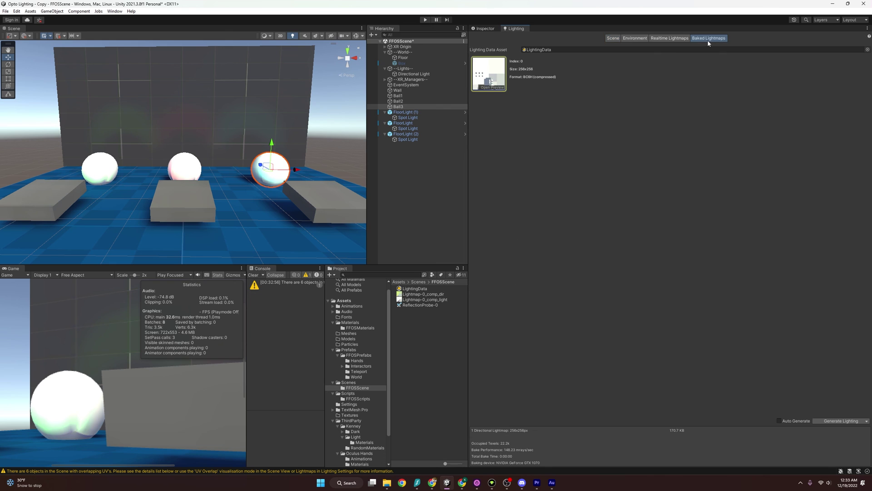
Open the baked lightmap's preview, enlarge it to inspect the UV layout, and return to the scene lighting settings.
{"action": "left_click", "coordinate": [491, 80]}
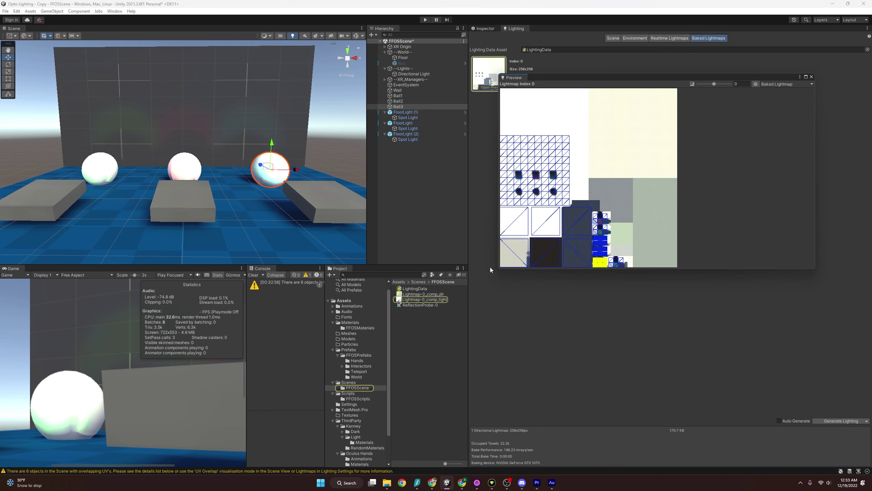
{"action": "left_click_drag", "start_coordinate": [498, 269], "coordinate": [303, 331]}
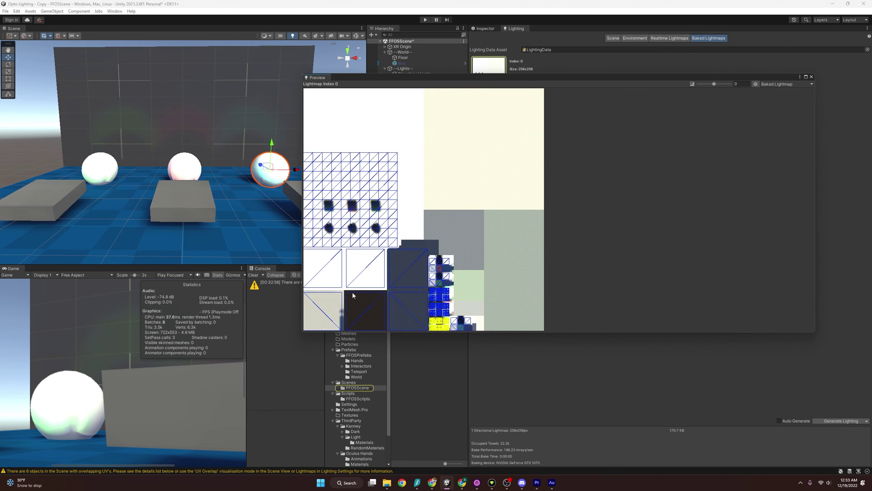
{"action": "left_click", "coordinate": [811, 77]}
{"action": "left_click", "coordinate": [613, 38]}
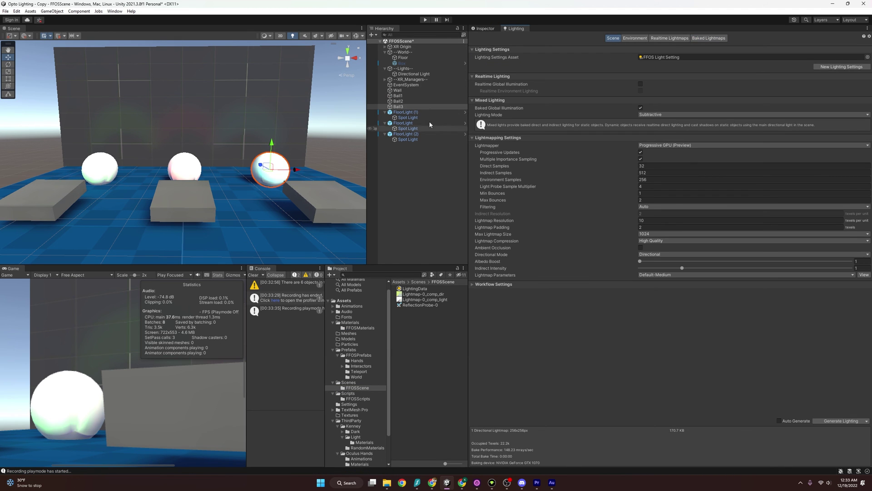
Deactivate the Directional Light object and briefly run the scene in Play mode to check the lighting without it.
{"action": "left_click", "coordinate": [419, 75]}
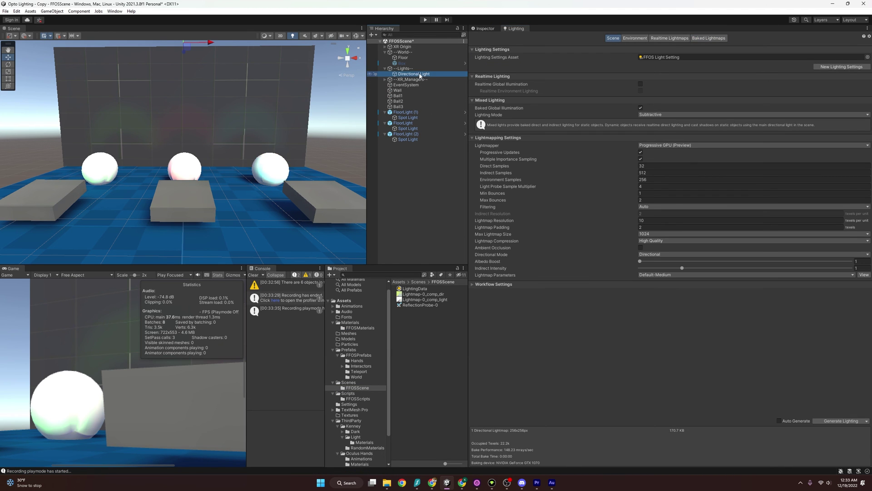
{"action": "left_click", "coordinate": [485, 30]}
{"action": "left_click", "coordinate": [487, 38]}
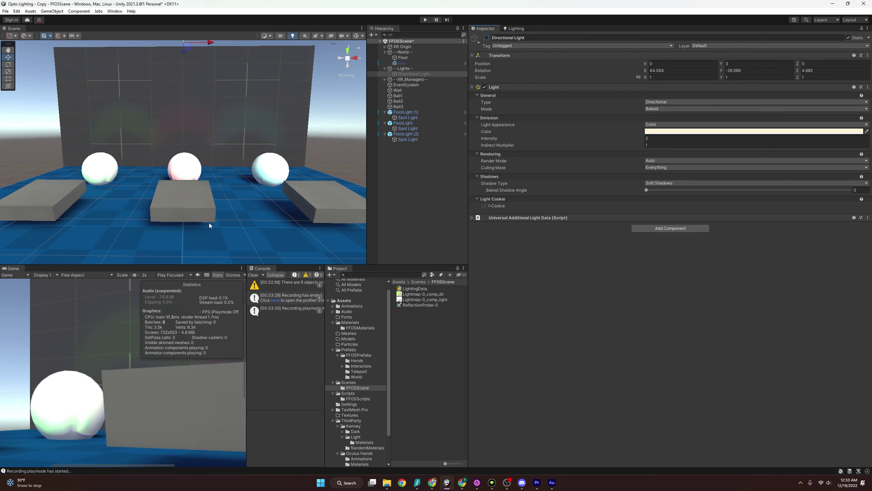
{"action": "left_click", "coordinate": [424, 19]}
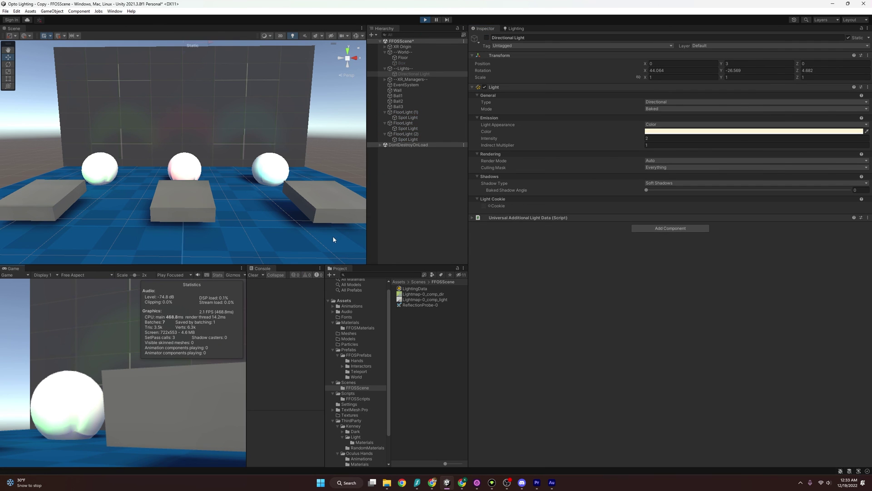
{"action": "left_click", "coordinate": [425, 19]}
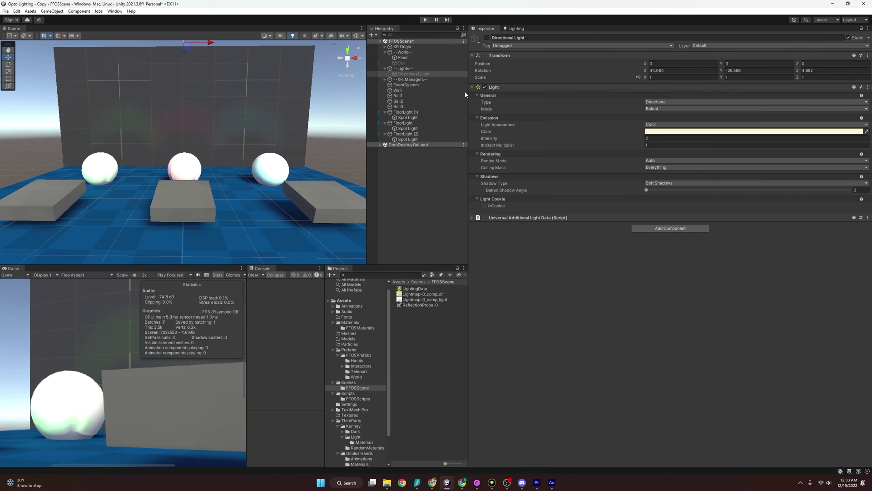
Clear the baked lighting data of the scene.
{"action": "left_click", "coordinate": [517, 28]}
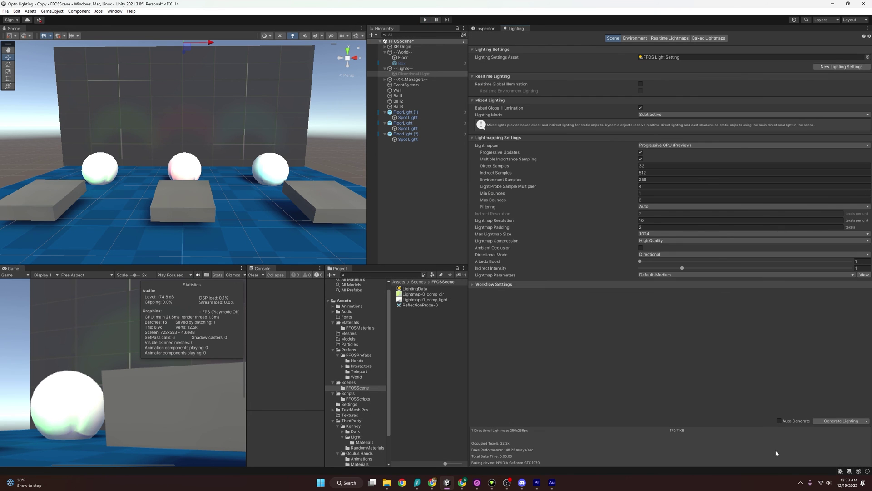
{"action": "left_click", "coordinate": [866, 424]}
{"action": "left_click", "coordinate": [846, 437]}
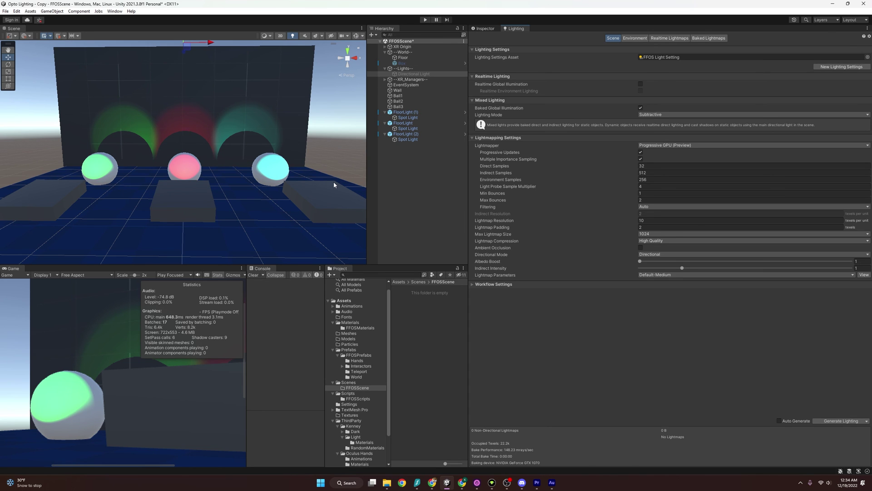
Set the lightmap resolution to 40 texels per unit and generate the scene's lighting again.
{"action": "left_click", "coordinate": [654, 220]}
{"action": "type", "text": "410"}
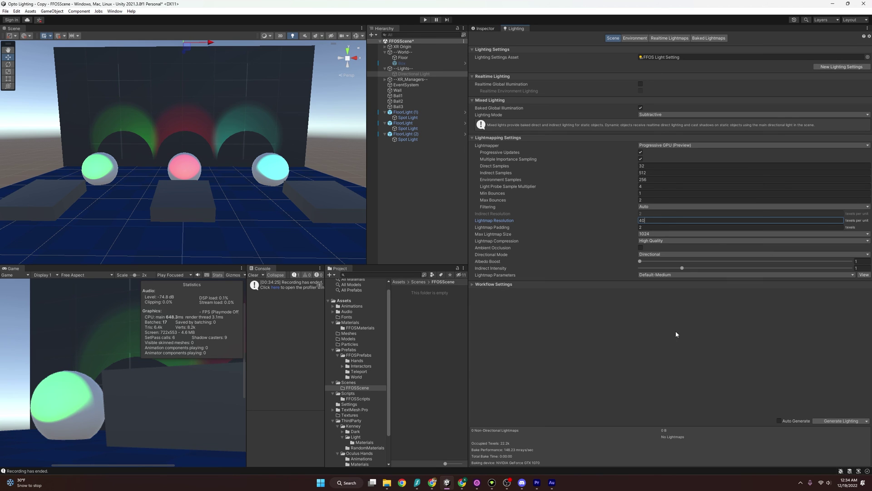
{"action": "left_click", "coordinate": [839, 421]}
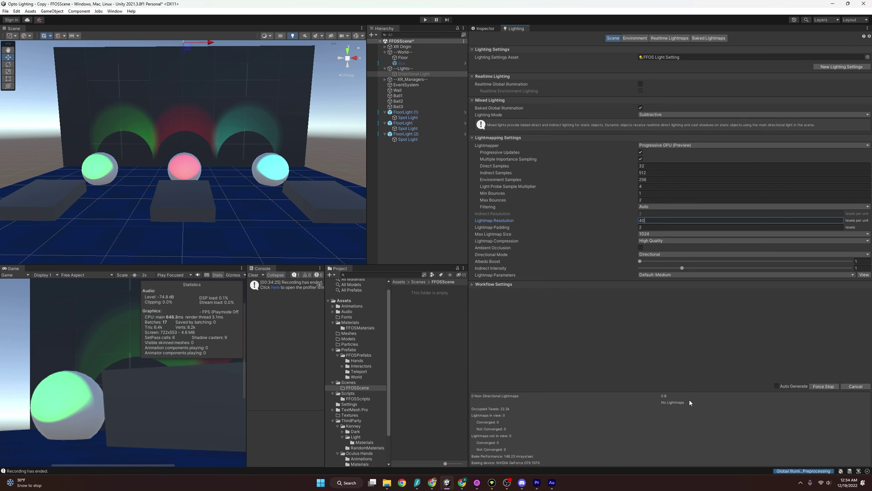